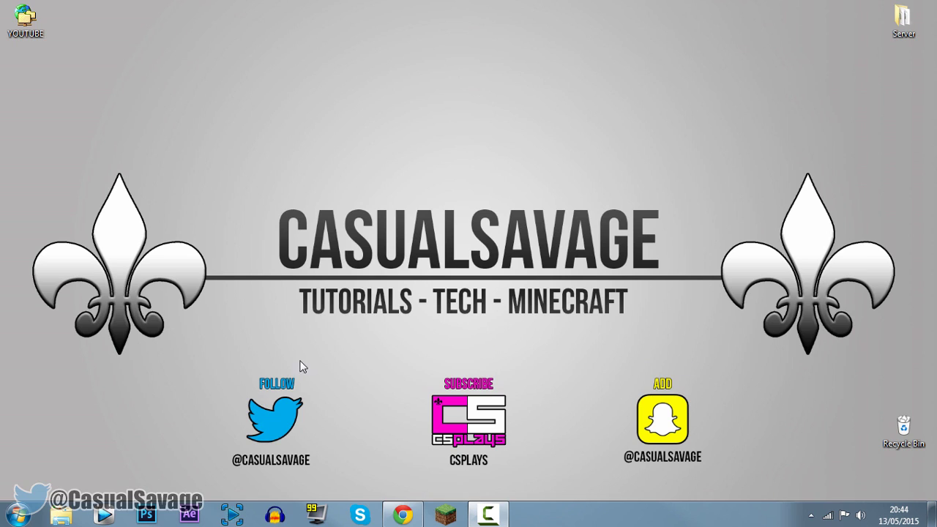
Back in the YouTube video, expand the description and open its mega.co.nz template download link
{"action": "left_click", "coordinate": [414, 517]}
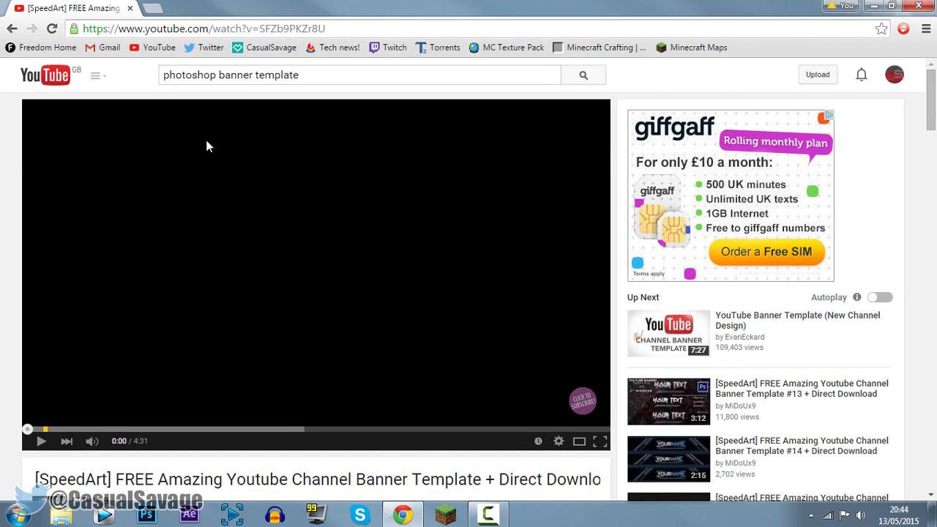
{"action": "scroll", "coordinate": [205, 146], "scroll_direction": "down", "scroll_amount": 2}
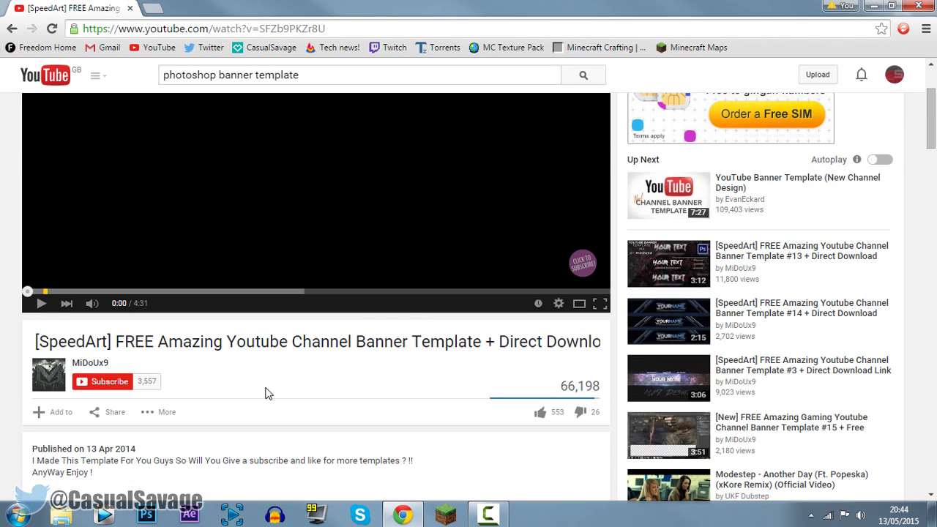
{"action": "mouse_move", "coordinate": [100, 366]}
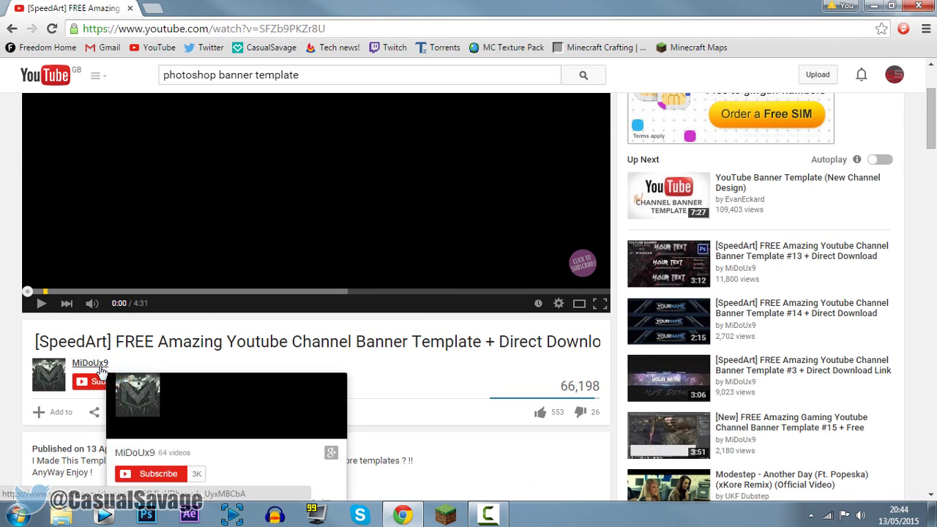
{"action": "scroll", "coordinate": [410, 396], "scroll_direction": "down", "scroll_amount": 1}
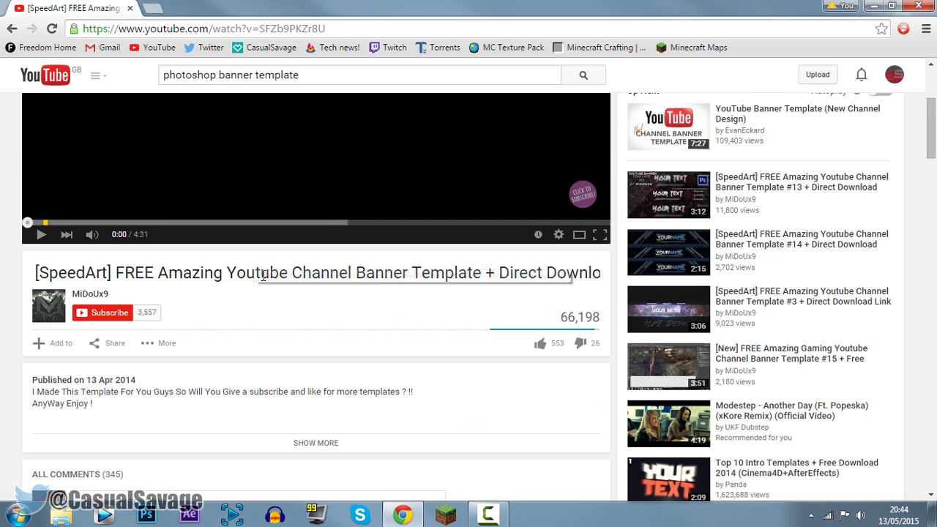
{"action": "scroll", "coordinate": [413, 300], "scroll_direction": "down", "scroll_amount": 2}
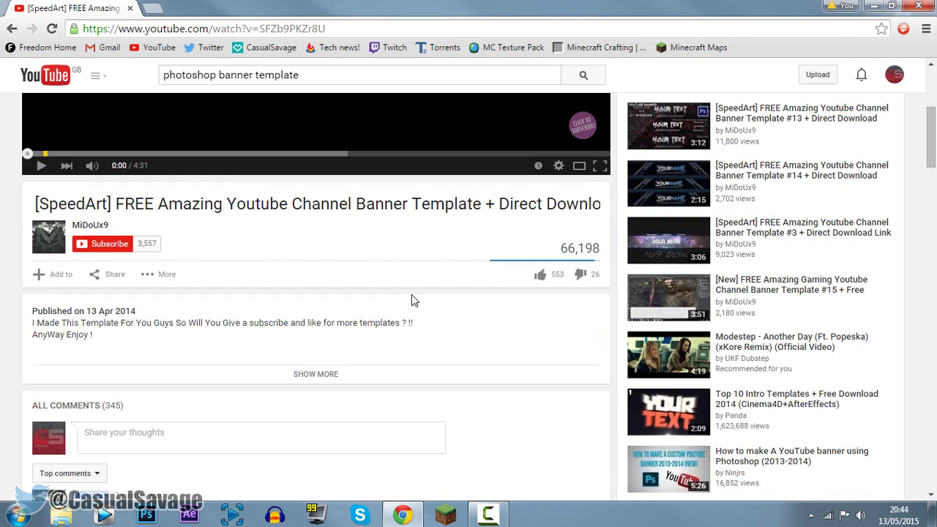
{"action": "left_click", "coordinate": [316, 306]}
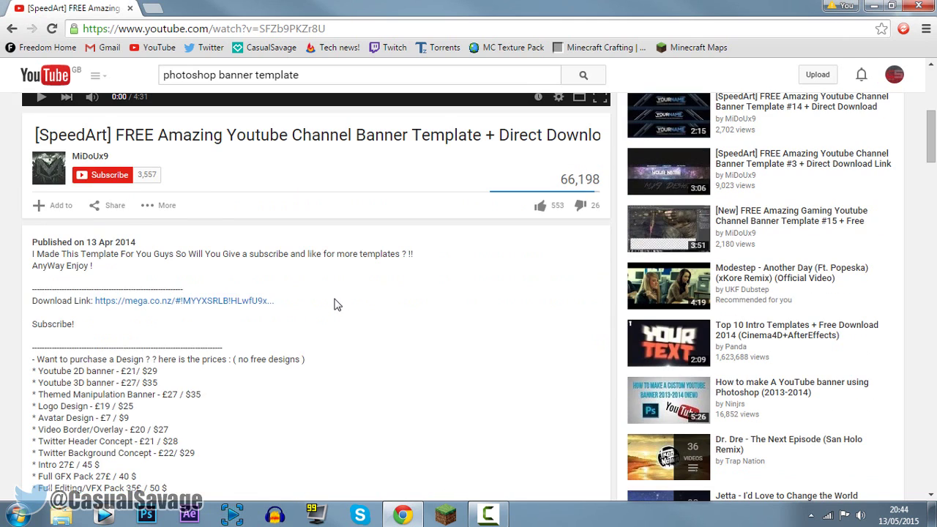
{"action": "scroll", "coordinate": [326, 292], "scroll_direction": "down", "scroll_amount": 1}
{"action": "left_click", "coordinate": [164, 232]}
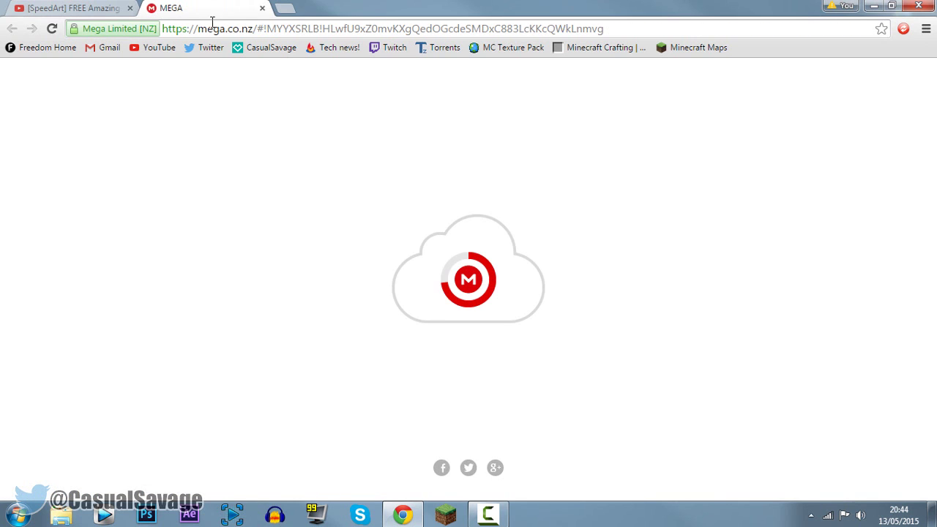
Close the YouTube tab and save Youtube Banner Template #1.rar from MEGA to the Desktop
{"action": "left_click", "coordinate": [130, 8]}
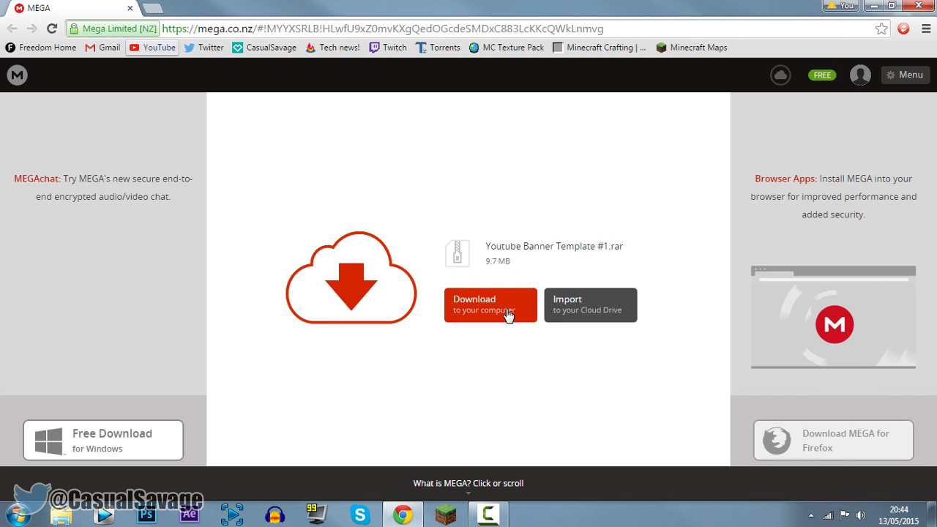
{"action": "left_click", "coordinate": [510, 314]}
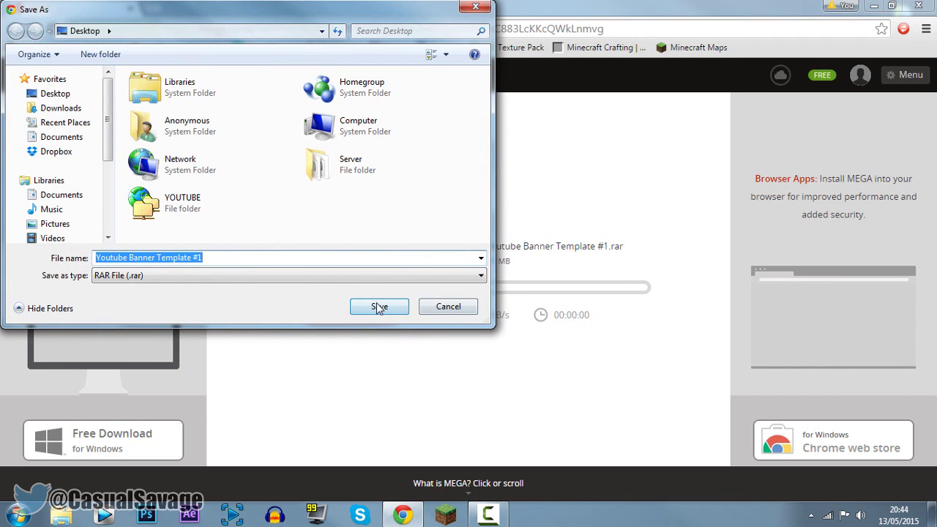
{"action": "left_click", "coordinate": [379, 308]}
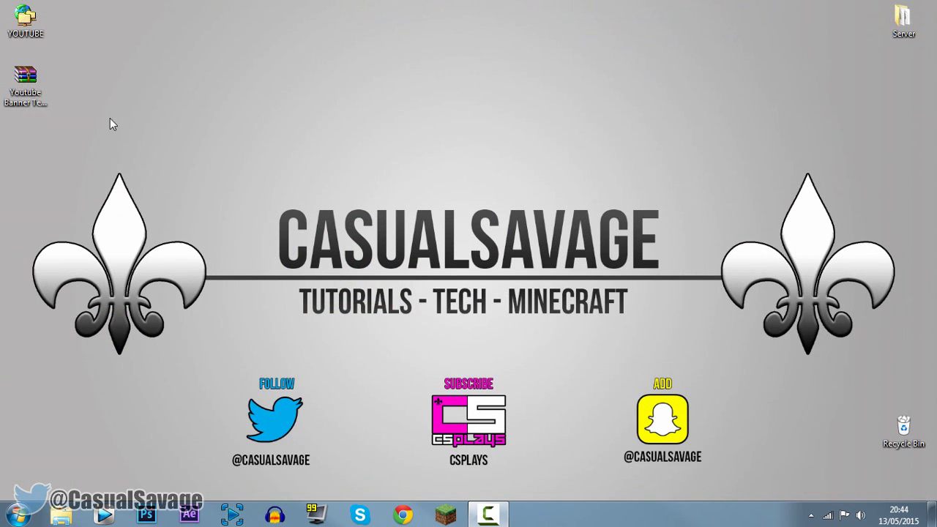
Extract the template archive on the desktop with Extract Here and open the Youtube Banner Template #1 folder
{"action": "left_click_drag", "start_coordinate": [25, 79], "coordinate": [416, 92]}
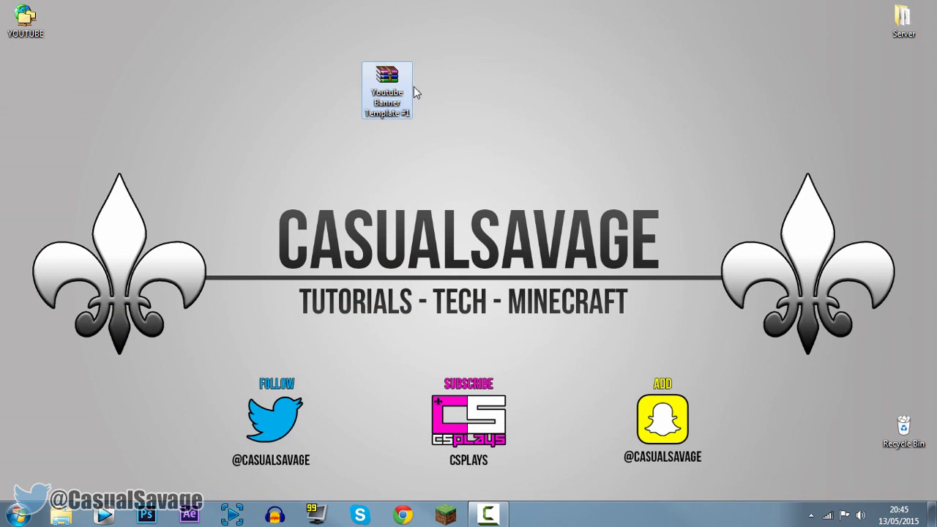
{"action": "right_click", "coordinate": [393, 101]}
{"action": "left_click", "coordinate": [436, 150]}
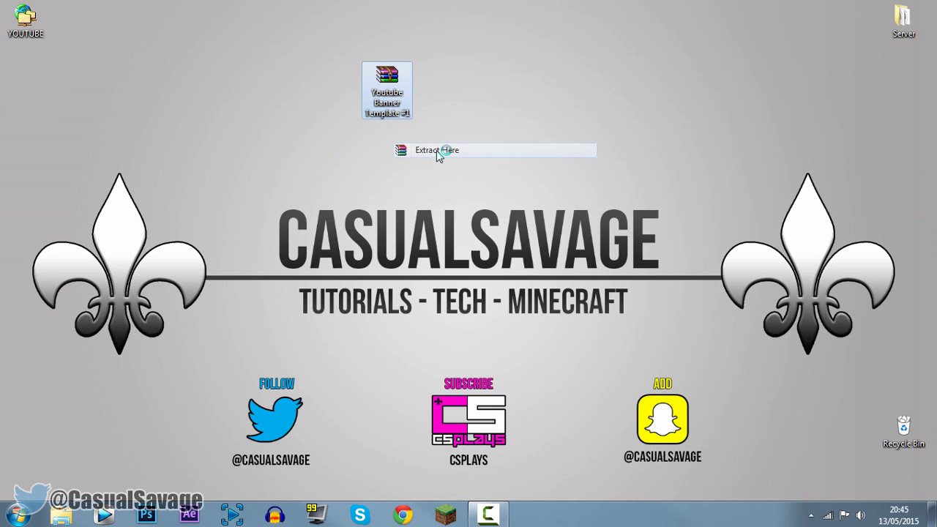
{"action": "left_click_drag", "start_coordinate": [25, 86], "coordinate": [454, 96]}
{"action": "key", "text": "Return"}
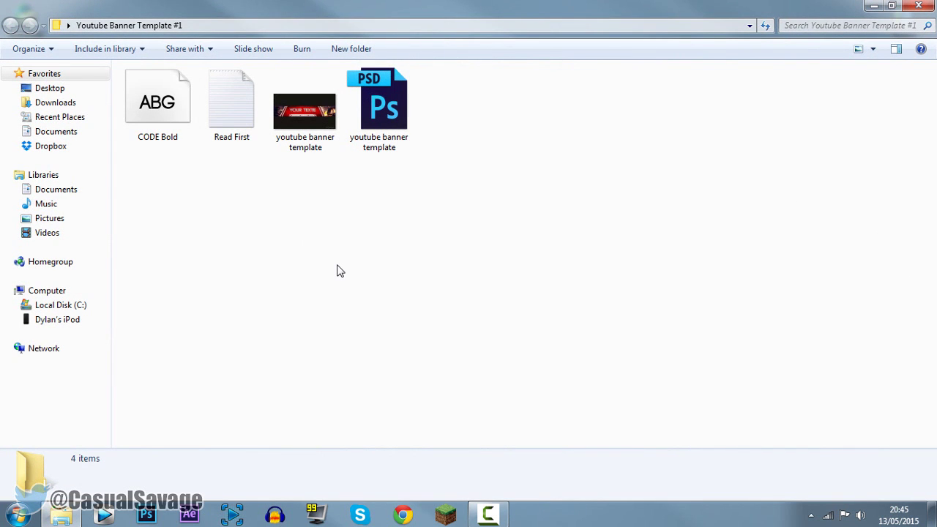
Read the template's Read First note in Notepad, then close it
{"action": "left_click", "coordinate": [140, 108]}
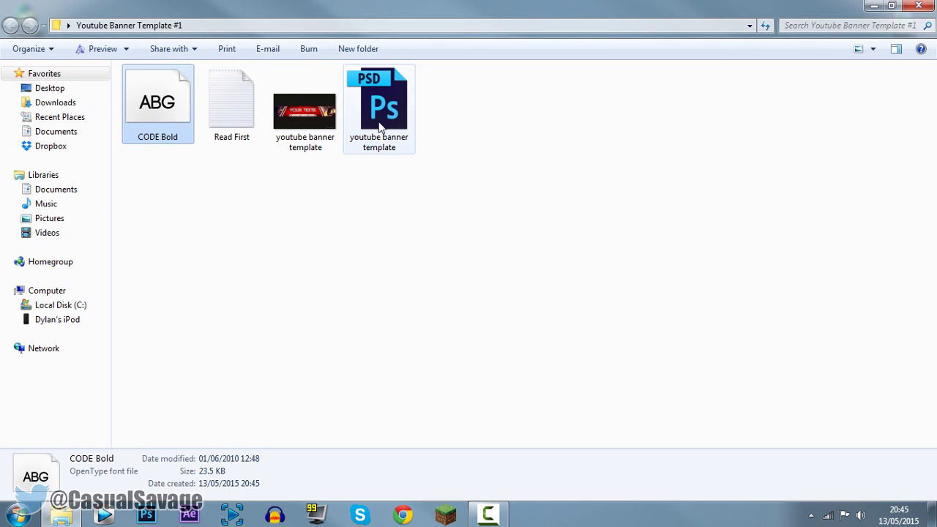
{"action": "double_click", "coordinate": [236, 129]}
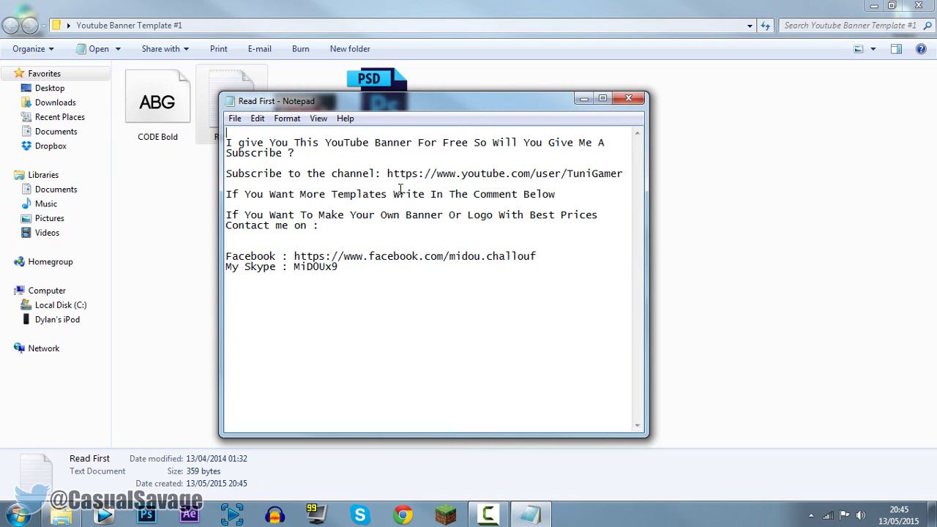
{"action": "left_click_drag", "start_coordinate": [390, 171], "coordinate": [629, 177]}
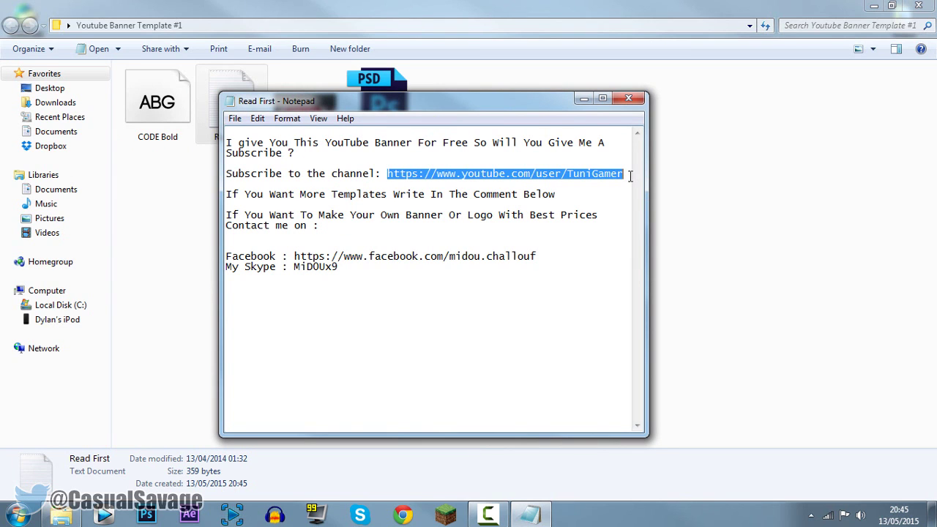
{"action": "left_click", "coordinate": [627, 97]}
Open the youtube banner template PSD in Photoshop
{"action": "left_click", "coordinate": [170, 123]}
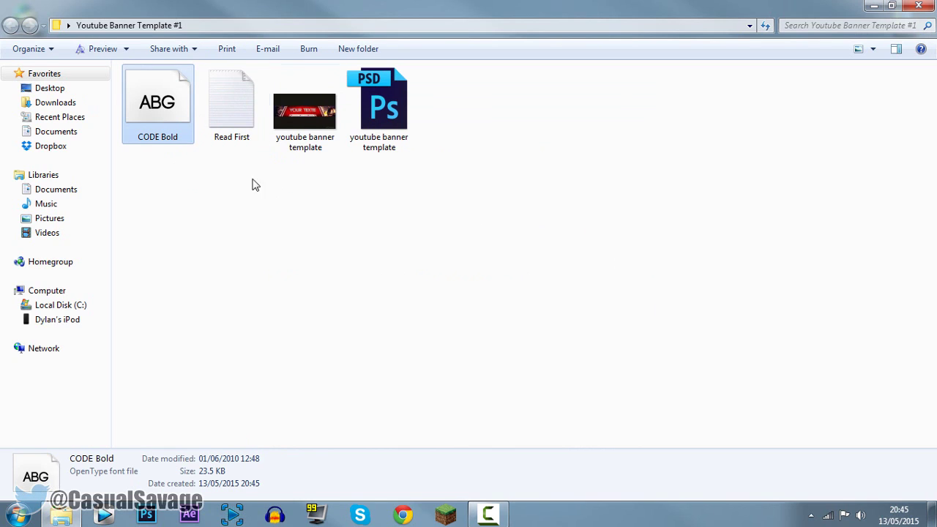
{"action": "left_click", "coordinate": [261, 223]}
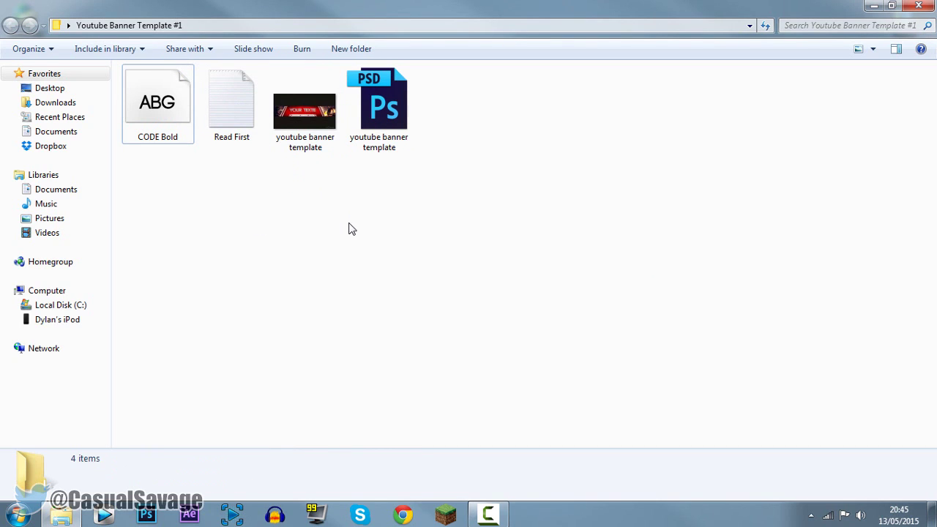
{"action": "double_click", "coordinate": [390, 147]}
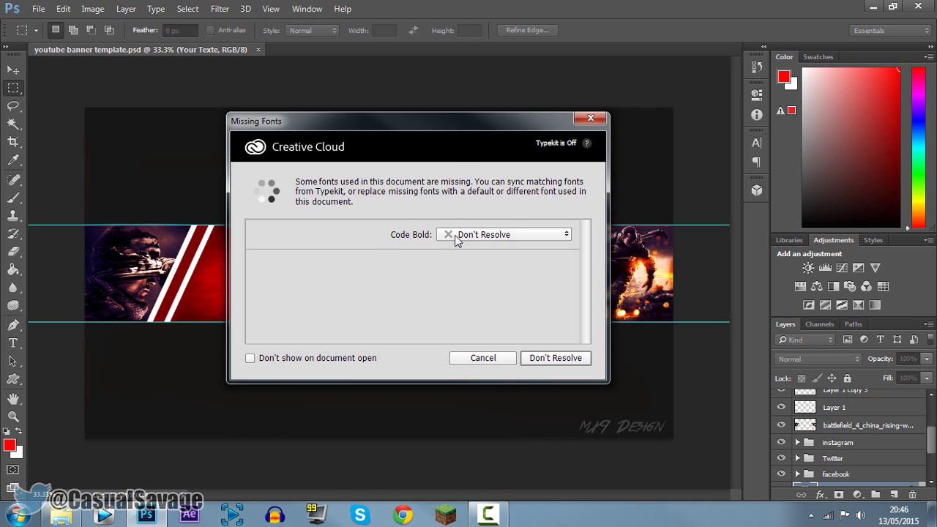
Move the Missing Fonts warning aside to view the banner, then switch to Chrome
{"action": "left_click_drag", "start_coordinate": [446, 122], "coordinate": [510, 132]}
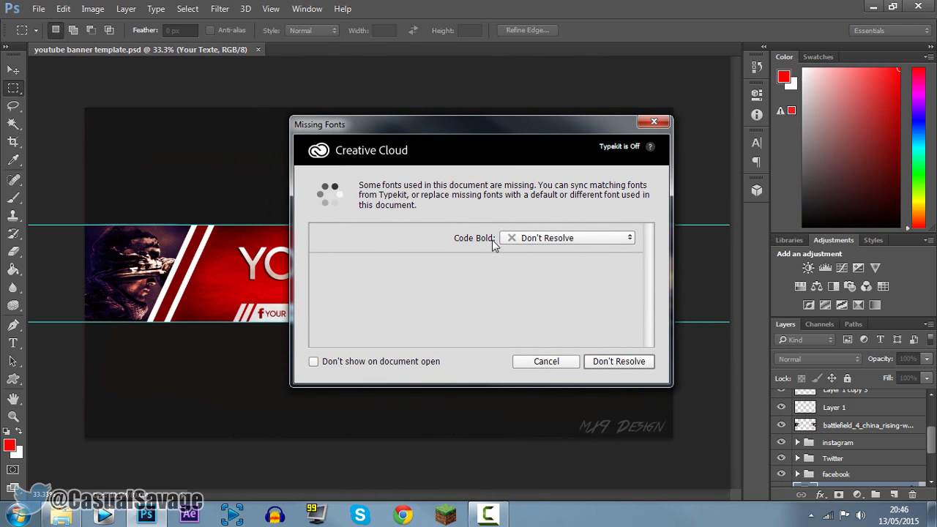
{"action": "left_click", "coordinate": [405, 515]}
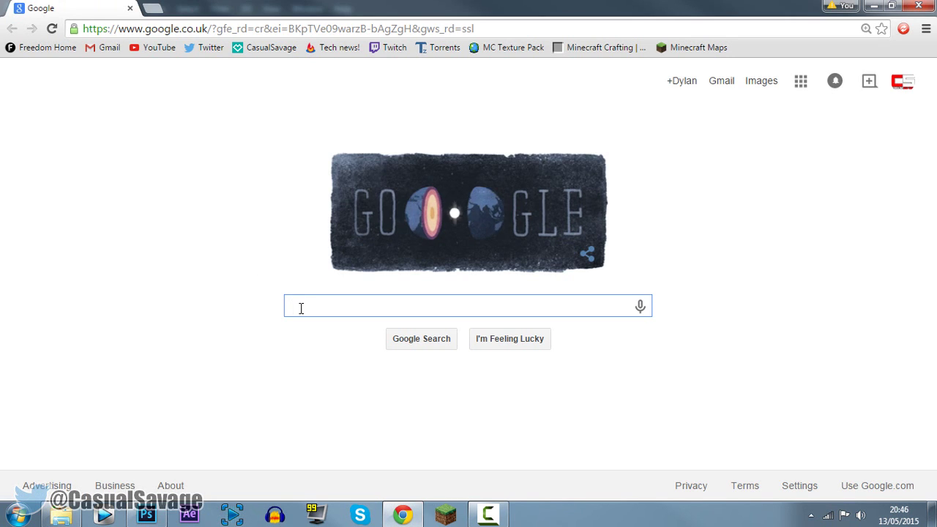
Search Google for 'code bold fon' and open the Code Font page on dafont.com
{"action": "type", "text": "code "}
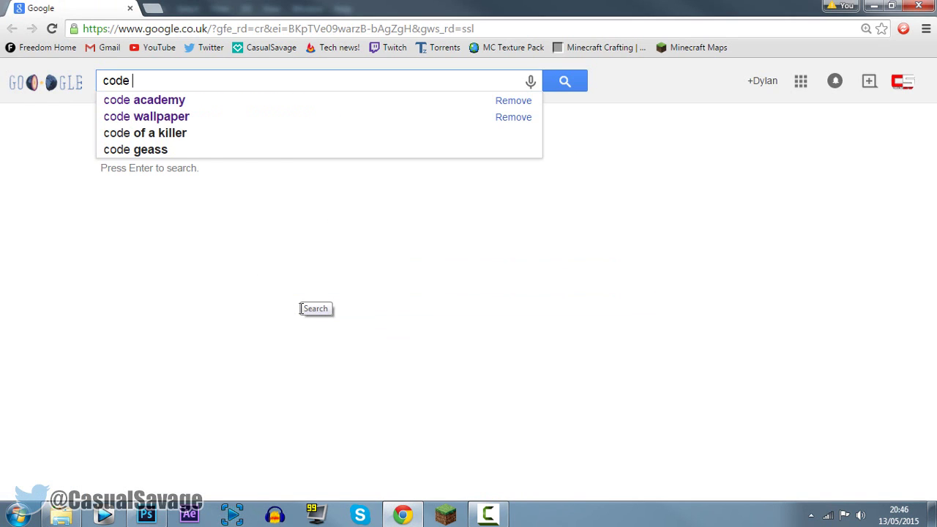
{"action": "type", "text": "bold fon"}
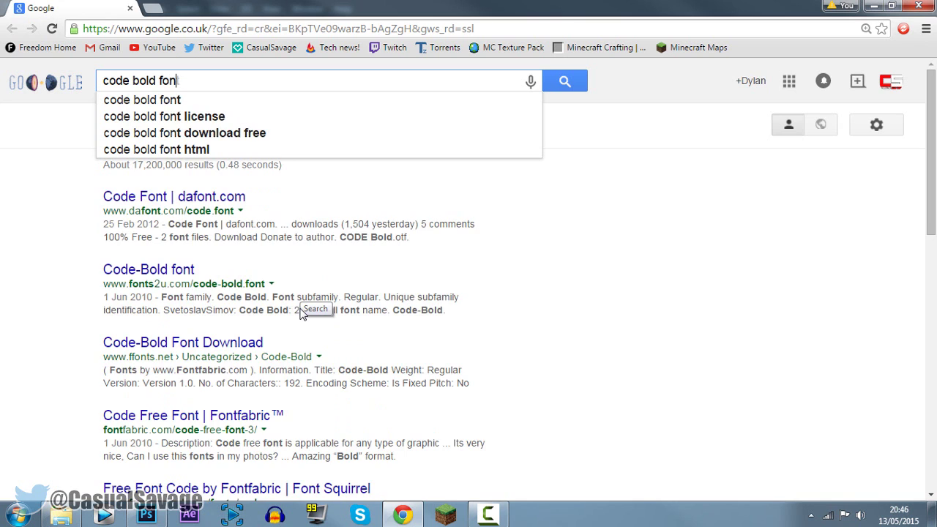
{"action": "key", "text": "Return"}
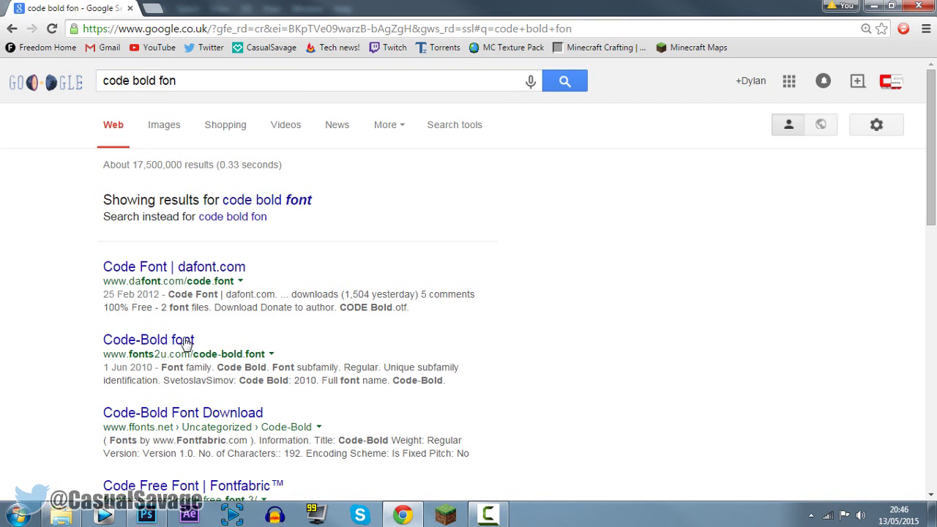
{"action": "left_click", "coordinate": [205, 270]}
Download code.zip to the desktop and open the archive
{"action": "scroll", "coordinate": [271, 386], "scroll_direction": "down", "scroll_amount": 2}
{"action": "scroll", "coordinate": [270, 386], "scroll_direction": "down", "scroll_amount": 1}
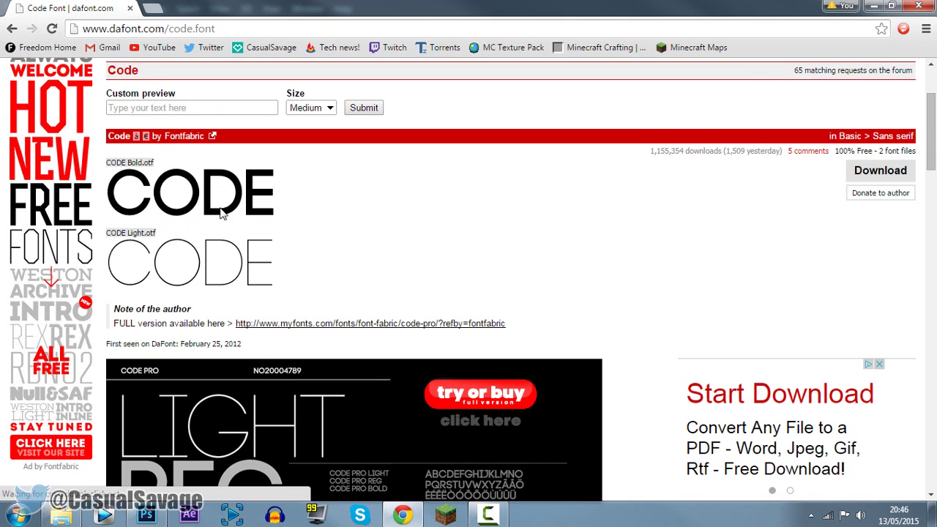
{"action": "left_click", "coordinate": [878, 171]}
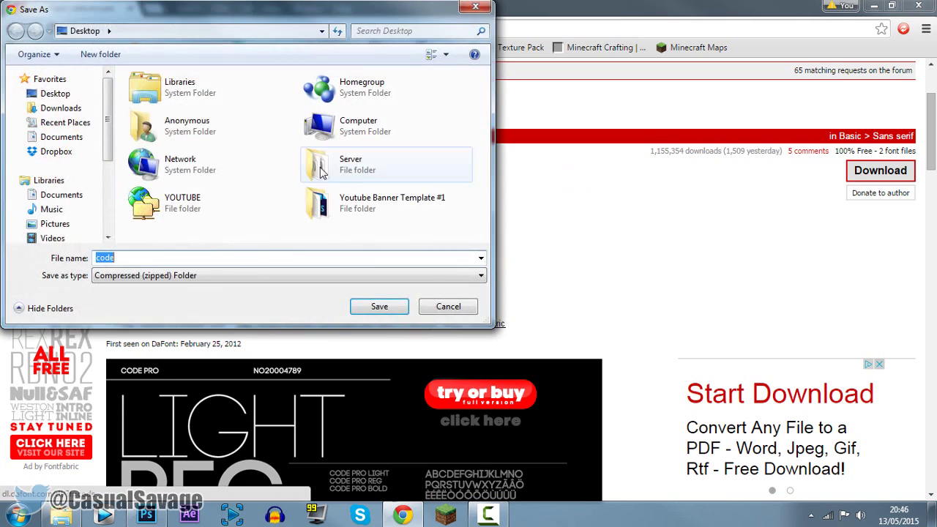
{"action": "left_click", "coordinate": [379, 303]}
{"action": "left_click", "coordinate": [44, 485]}
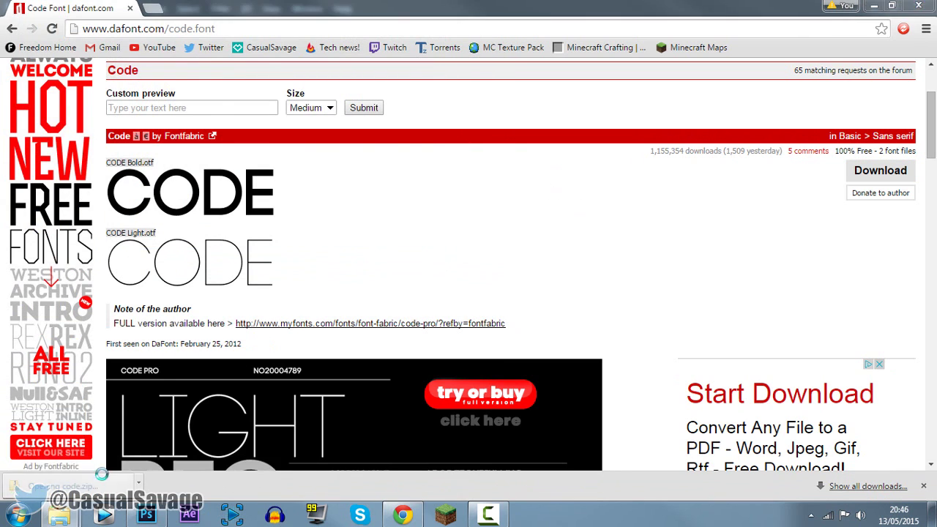
Install the CODE Bold font, then close the archive window, font preview and missing-font warning
{"action": "double_click", "coordinate": [192, 89]}
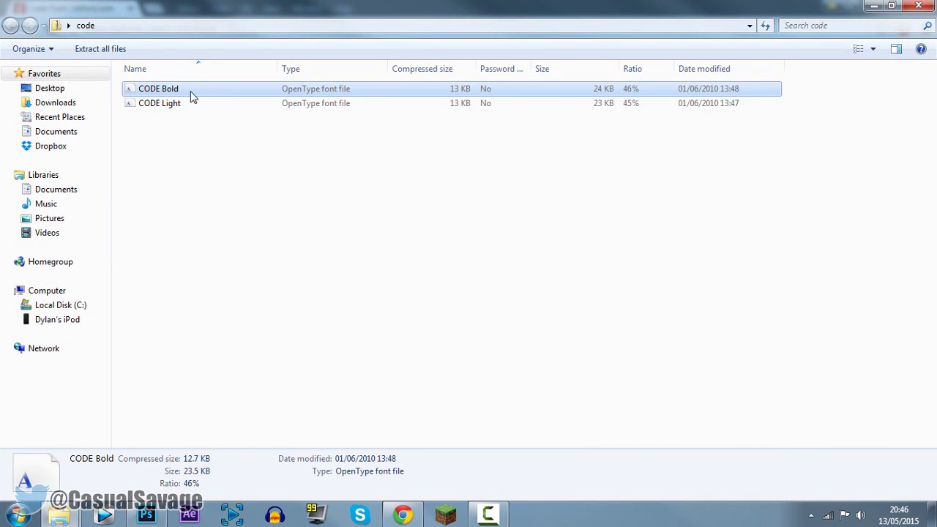
{"action": "left_click", "coordinate": [183, 110]}
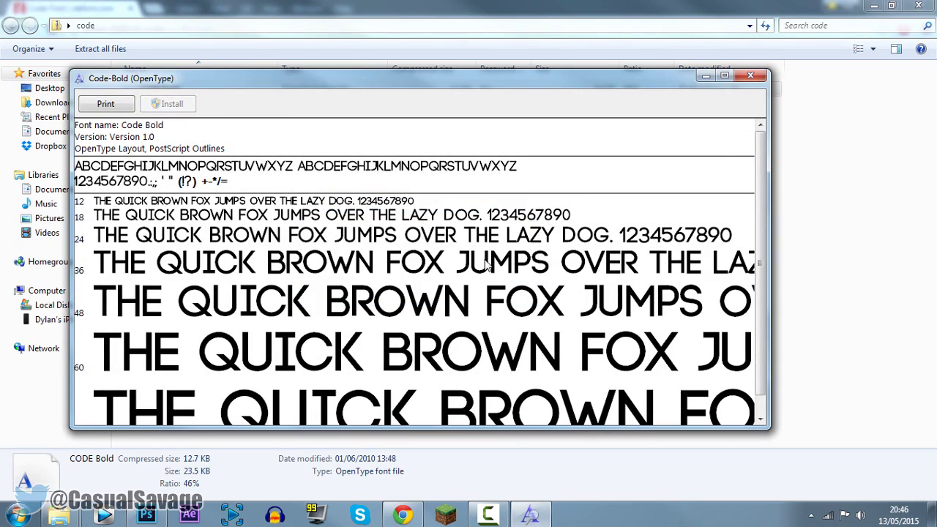
{"action": "left_click", "coordinate": [919, 5]}
{"action": "left_click", "coordinate": [747, 79]}
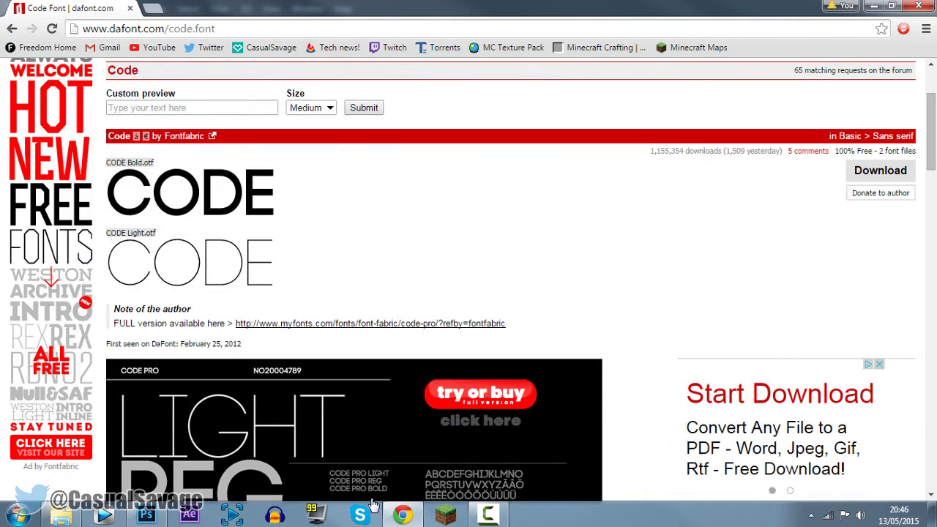
{"action": "left_click", "coordinate": [146, 515]}
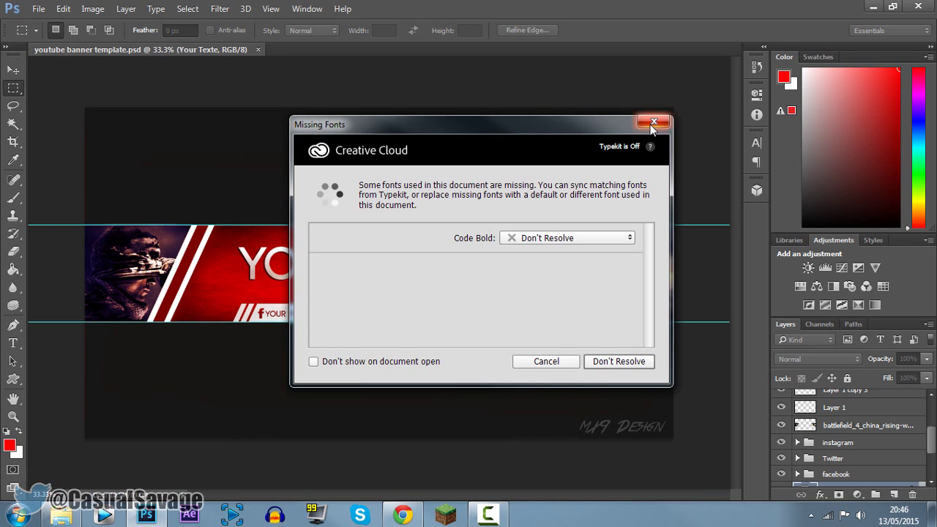
Close Photoshop and Chrome, then reopen youtube banner template.psd from the template folder
{"action": "left_click", "coordinate": [919, 6]}
{"action": "left_click", "coordinate": [919, 5]}
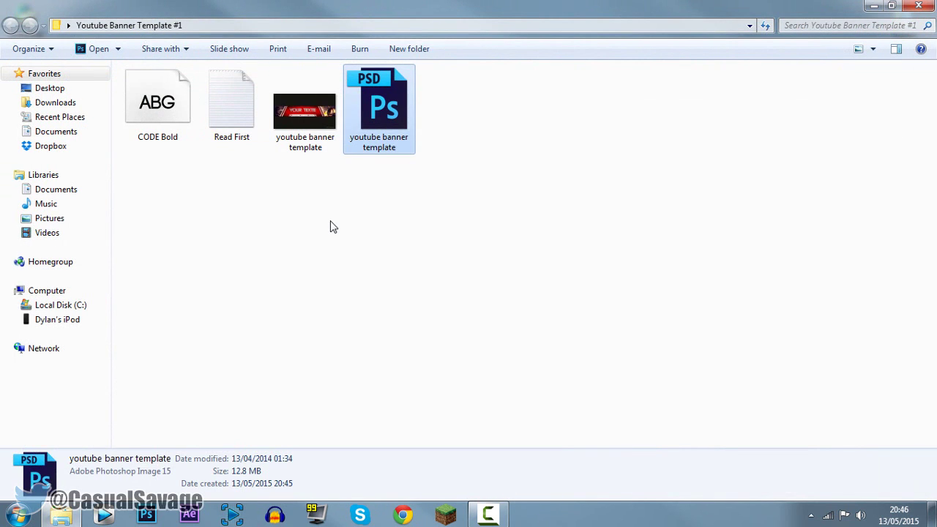
{"action": "left_click", "coordinate": [330, 227]}
{"action": "left_click", "coordinate": [154, 147]}
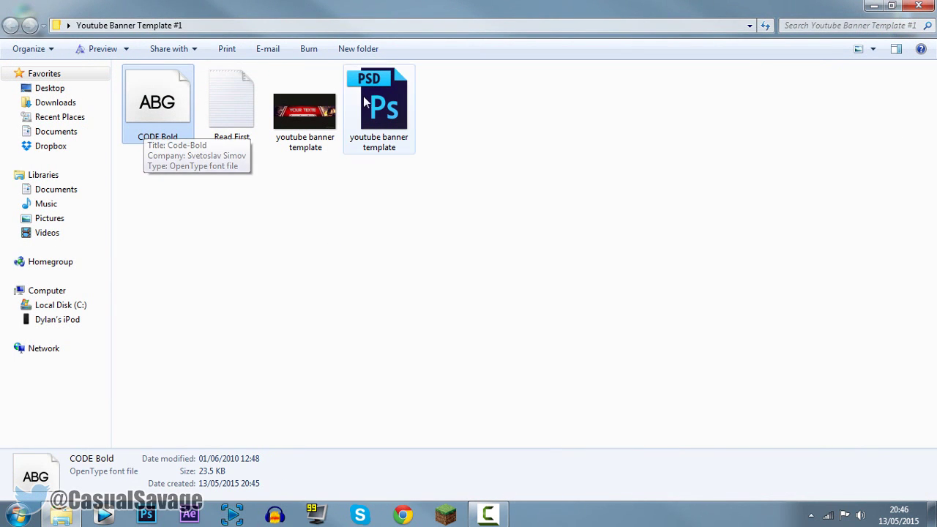
{"action": "left_click", "coordinate": [383, 109]}
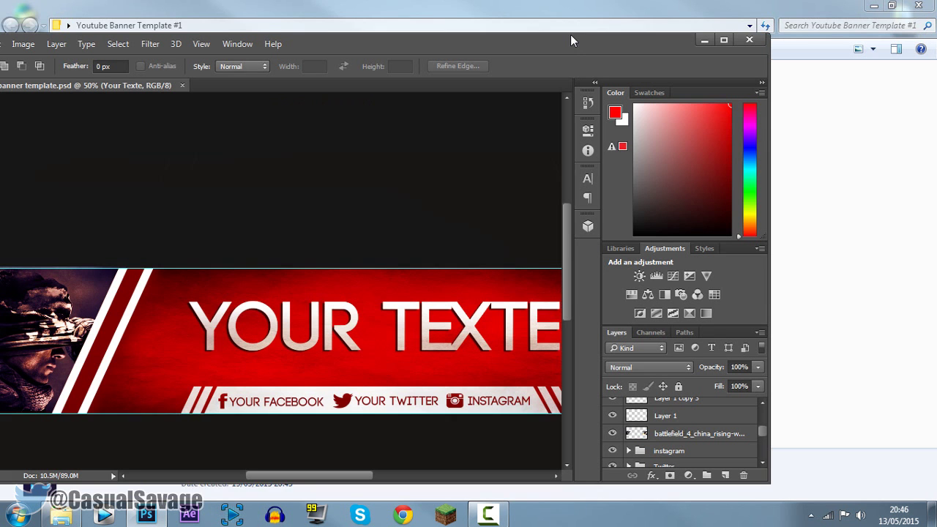
{"action": "double_click", "coordinate": [570, 34]}
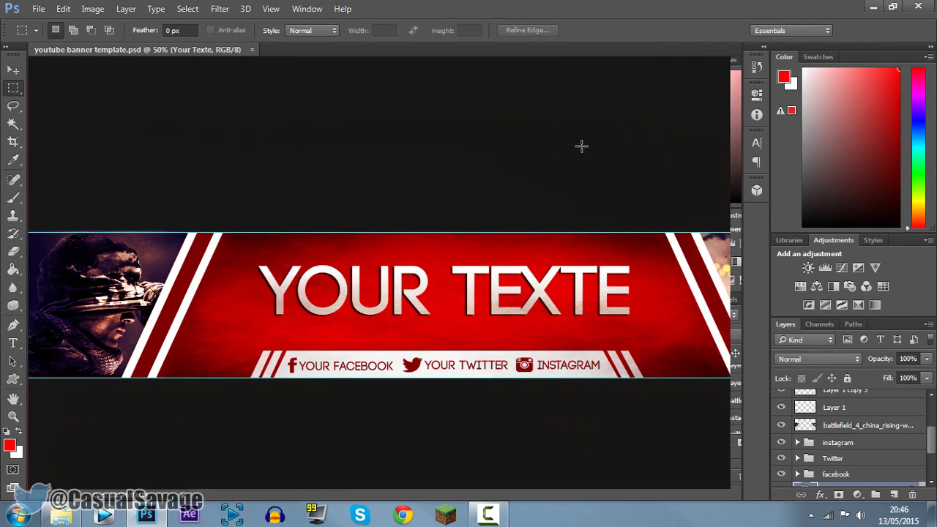
{"action": "left_click", "coordinate": [13, 415]}
{"action": "right_click", "coordinate": [322, 265]}
Fit the banner on screen and zoom out to see the entire canvas
{"action": "left_click", "coordinate": [345, 279]}
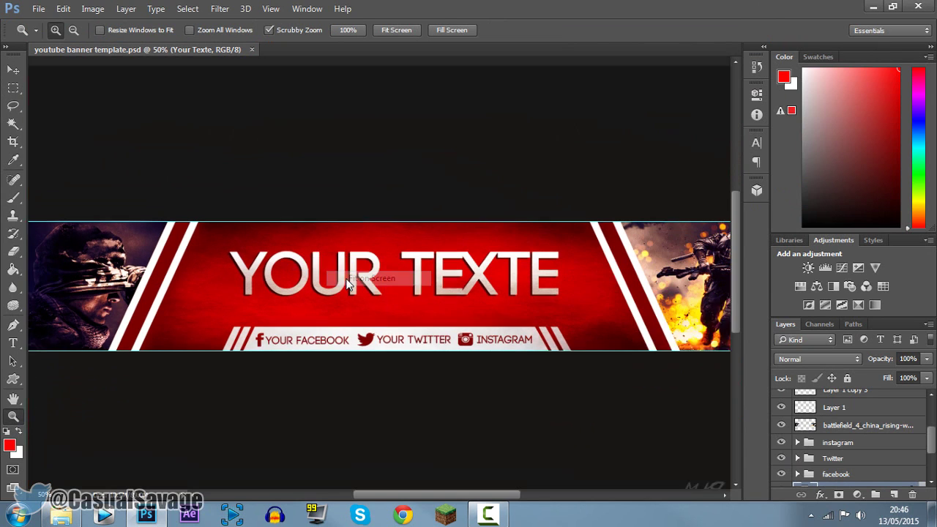
{"action": "right_click", "coordinate": [350, 284]}
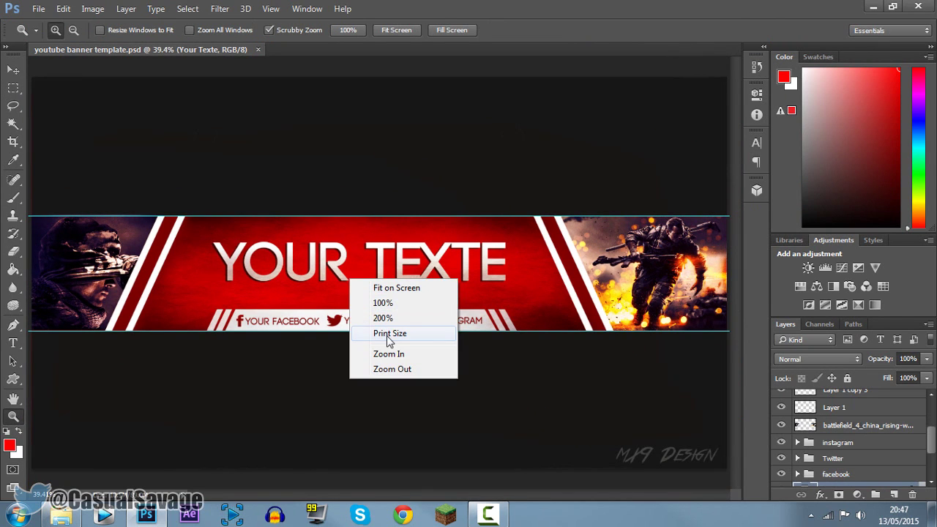
{"action": "left_click", "coordinate": [383, 370]}
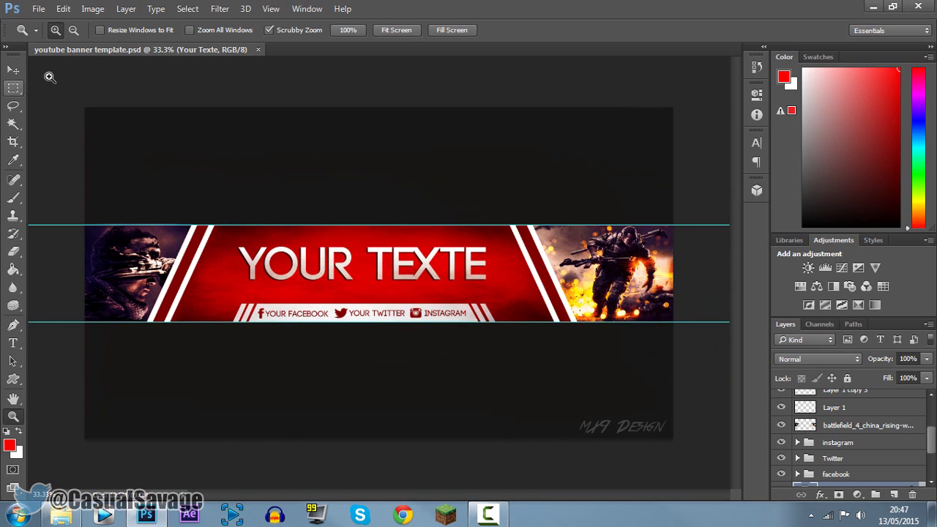
Test-move the background photo layer and undo it, then select Your Texte and show rulers
{"action": "left_click", "coordinate": [16, 72]}
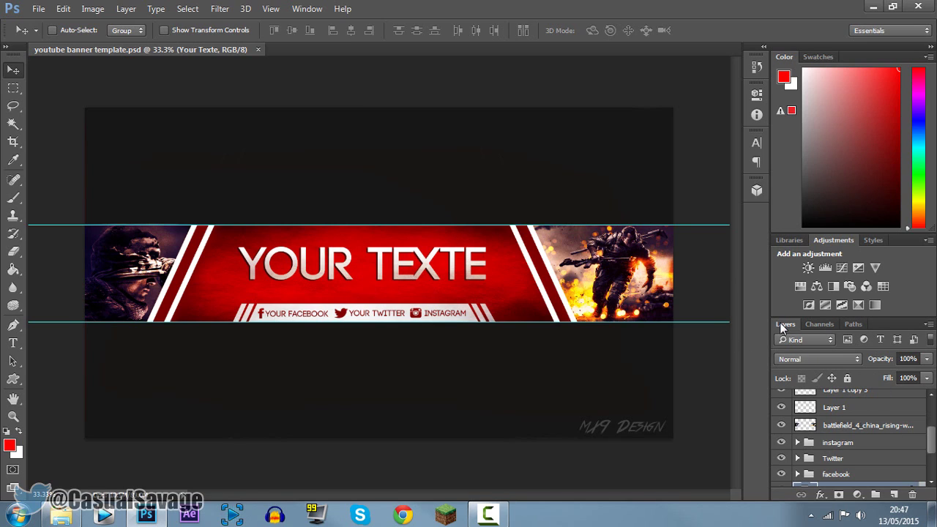
{"action": "left_click_drag", "start_coordinate": [932, 440], "coordinate": [931, 480]}
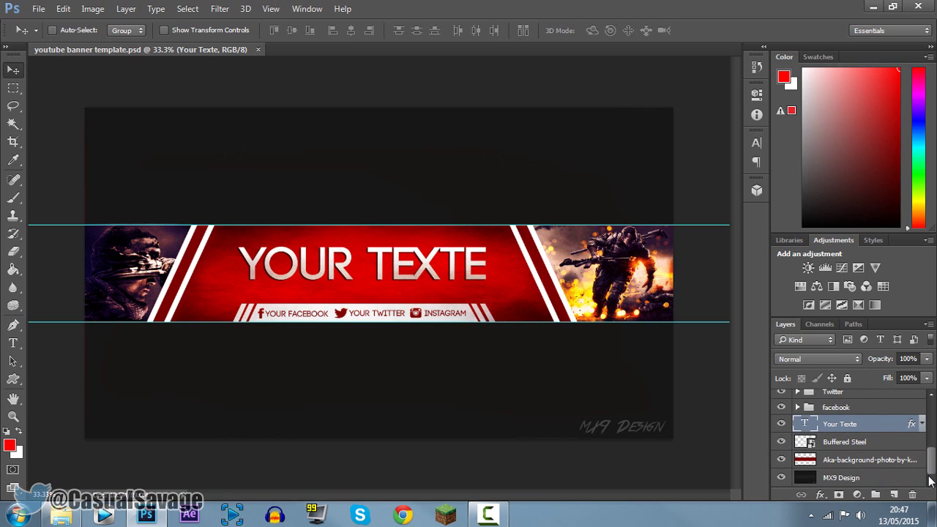
{"action": "left_click", "coordinate": [879, 459]}
{"action": "left_click_drag", "start_coordinate": [492, 260], "coordinate": [490, 188]}
{"action": "key", "text": "ctrl"}
{"action": "key", "text": "ctrl+z"}
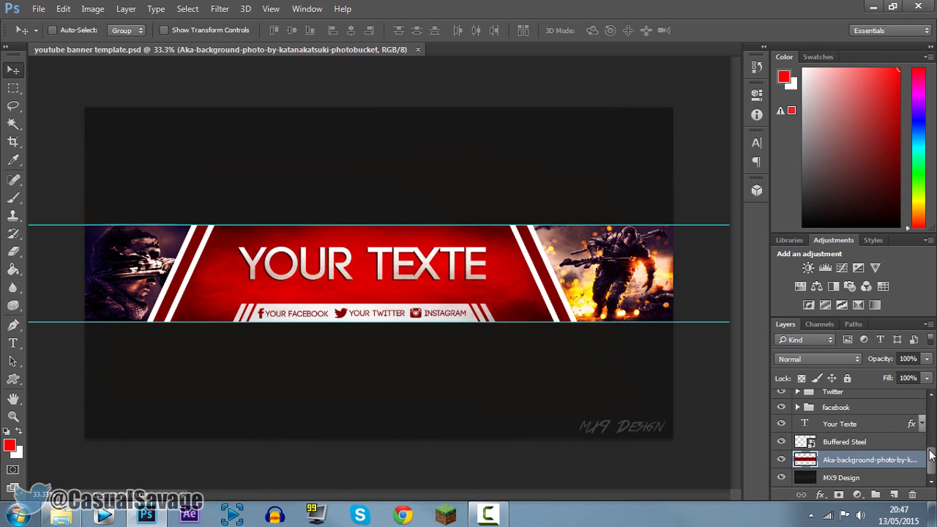
{"action": "left_click", "coordinate": [840, 423]}
{"action": "key", "text": "ctrl+r"}
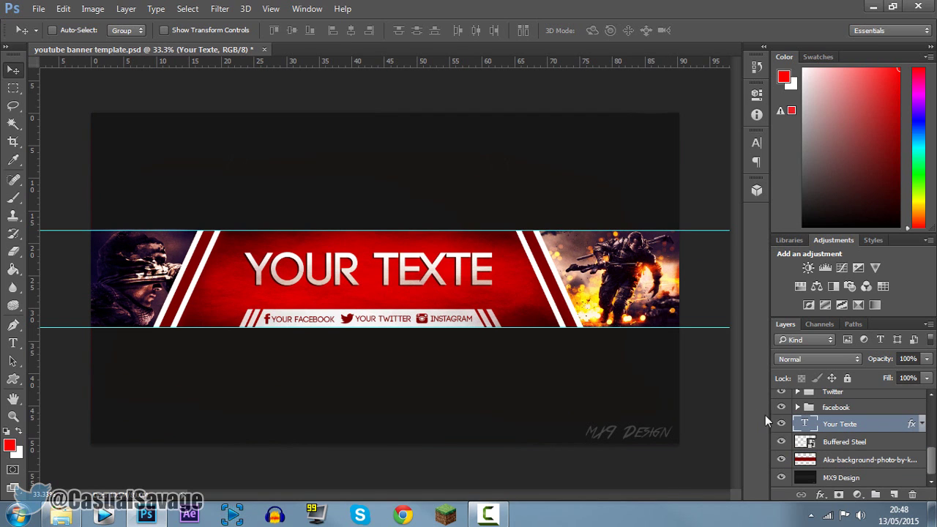
Replace the YOUR TEXTE title with CASUALSAVAGE and reduce it to 165 pt
{"action": "double_click", "coordinate": [807, 424]}
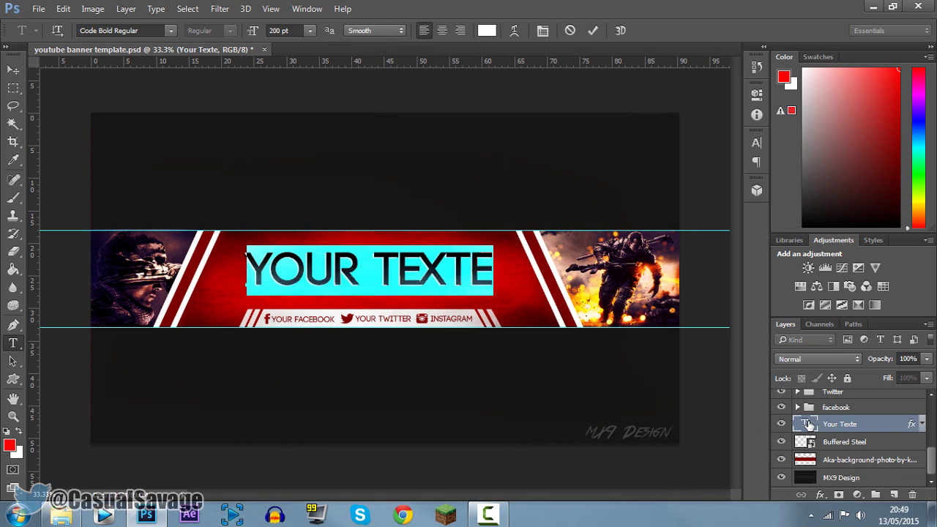
{"action": "type", "text": "CASUALSAVAGE"}
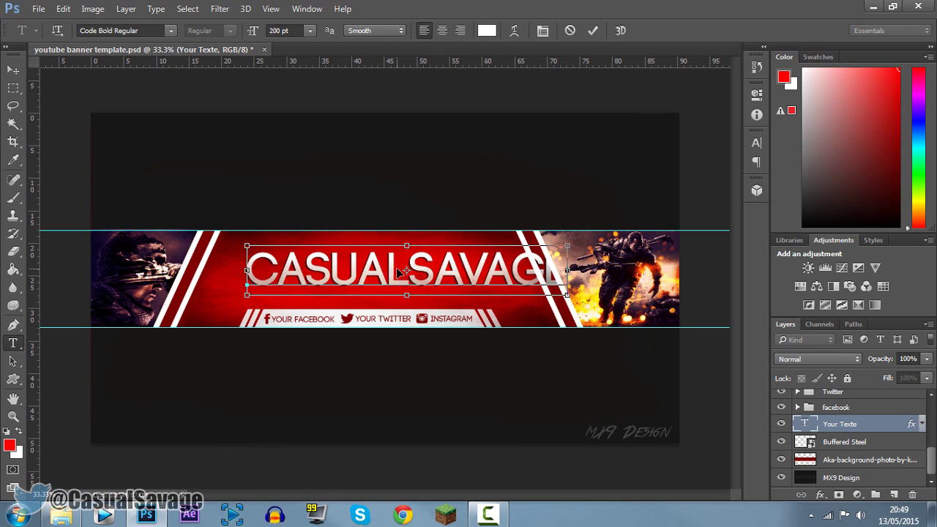
{"action": "double_click", "coordinate": [316, 282]}
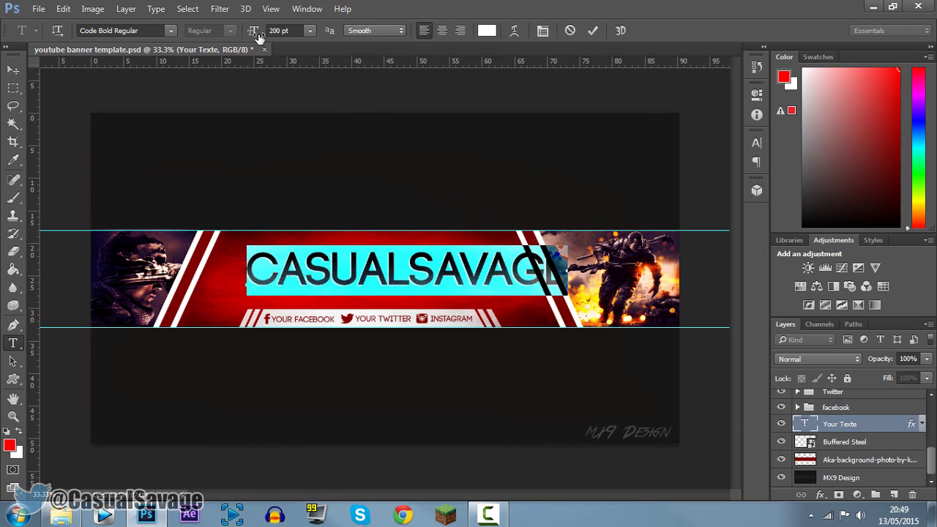
{"action": "left_click_drag", "start_coordinate": [254, 31], "coordinate": [227, 37]}
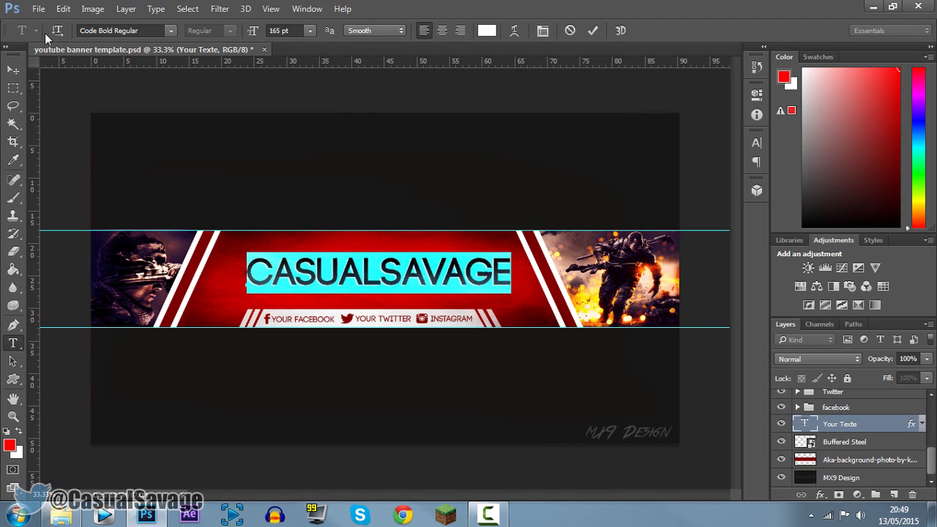
{"action": "left_click", "coordinate": [592, 31]}
Drag the CASUALSAVAGE title with the Move tool to roughly centre it in the red band
{"action": "key", "text": "v"}
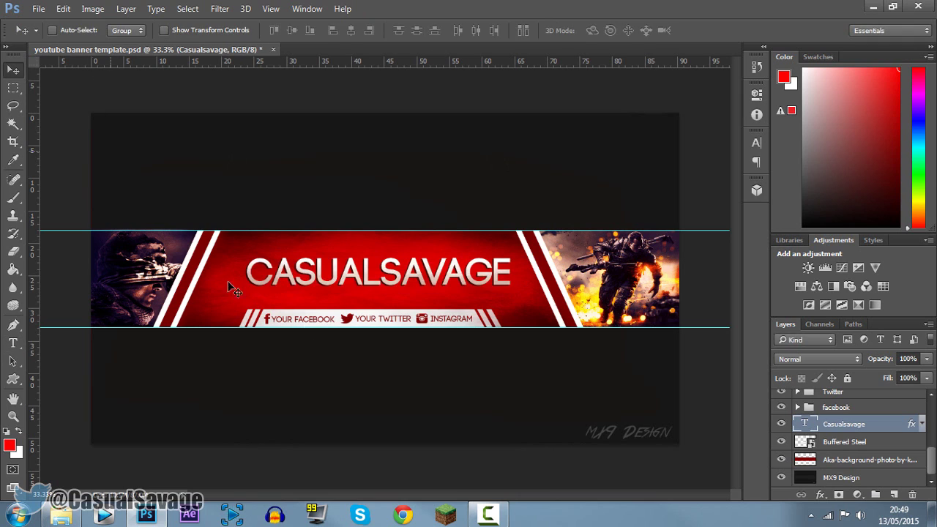
{"action": "left_click_drag", "start_coordinate": [418, 281], "coordinate": [411, 281]}
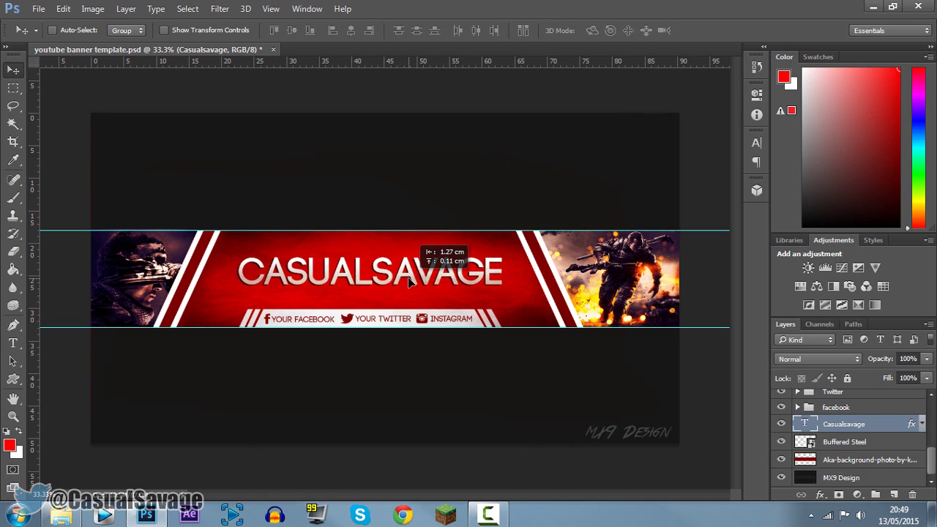
{"action": "left_click_drag", "start_coordinate": [409, 282], "coordinate": [410, 284]}
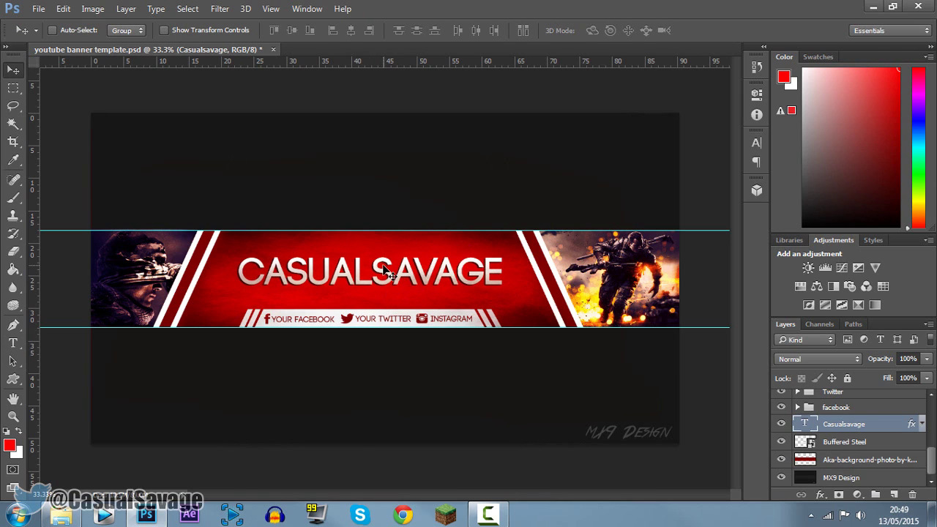
{"action": "left_click_drag", "start_coordinate": [381, 284], "coordinate": [399, 282]}
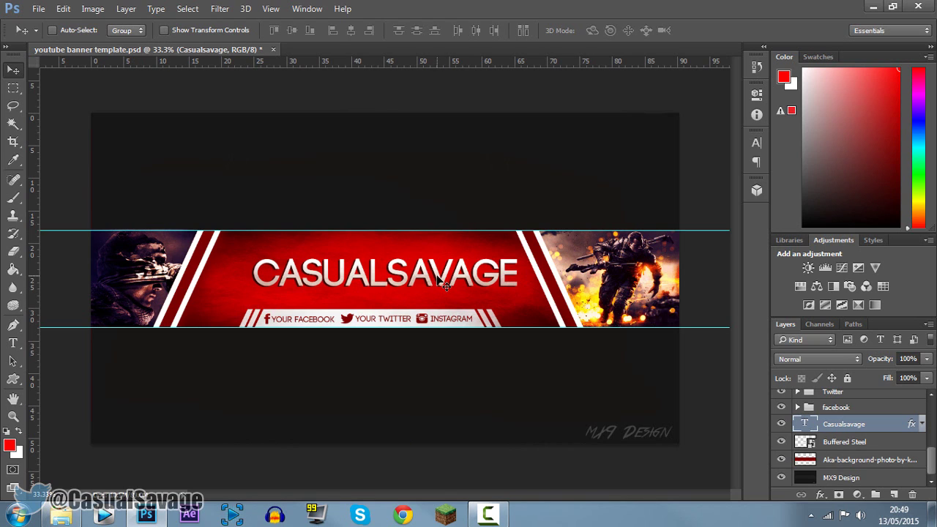
{"action": "left_click_drag", "start_coordinate": [439, 281], "coordinate": [423, 285]}
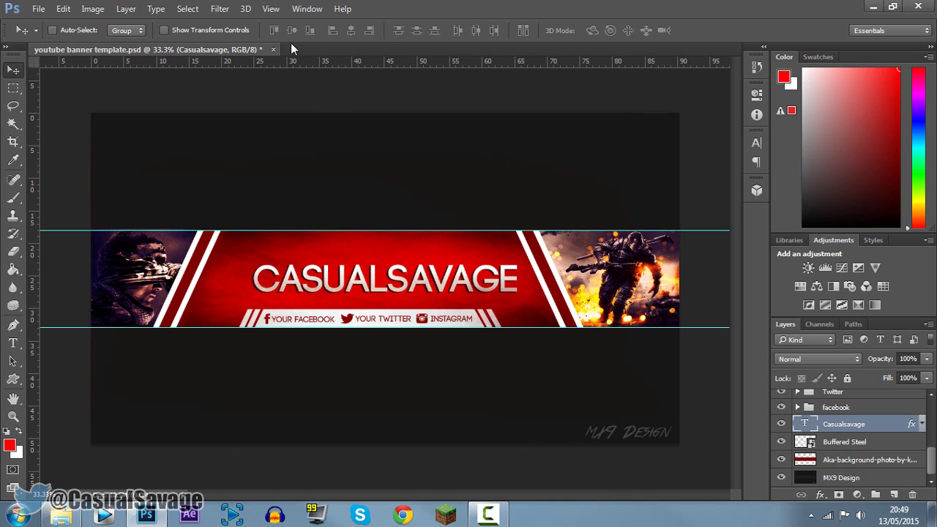
{"action": "left_click", "coordinate": [271, 9]}
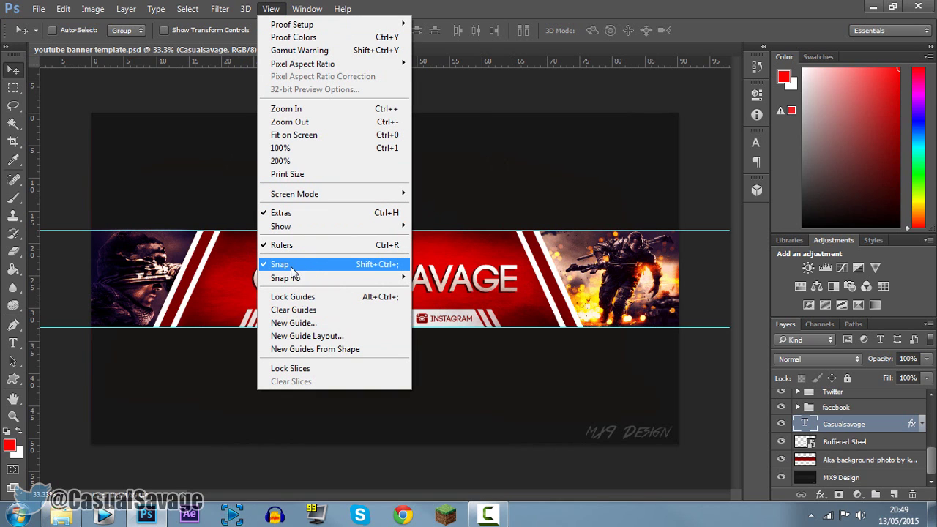
{"action": "left_click", "coordinate": [420, 7]}
{"action": "mouse_move", "coordinate": [390, 282]}
{"action": "left_mouse_down"}
{"action": "mouse_move", "coordinate": [382, 286]}
{"action": "mouse_move", "coordinate": [391, 280]}
{"action": "left_mouse_up"}
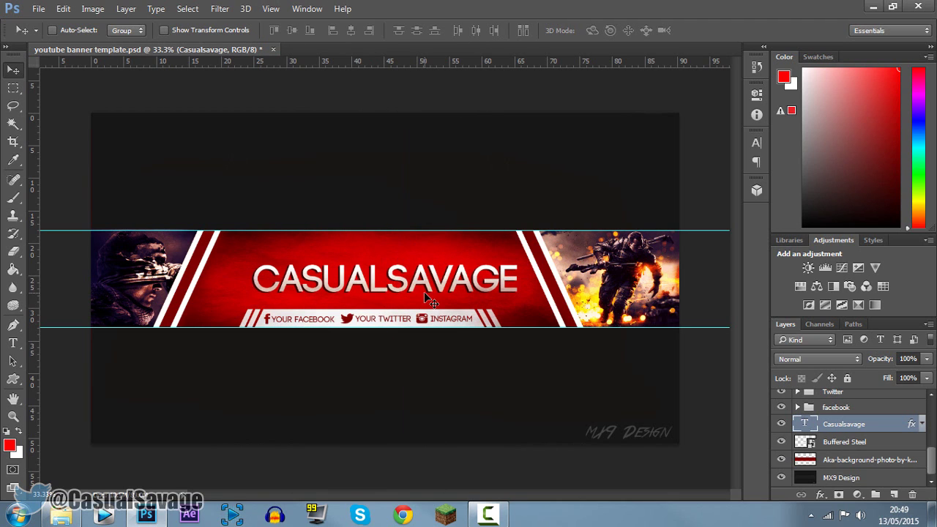
Nudge the title two steps left and two steps up with Shift+arrow keys
{"action": "key", "text": "shift+Left"}
{"action": "key", "text": "shift+Left"}
{"action": "key", "text": "shift+Left"}
{"action": "key", "text": "shift+Left"}
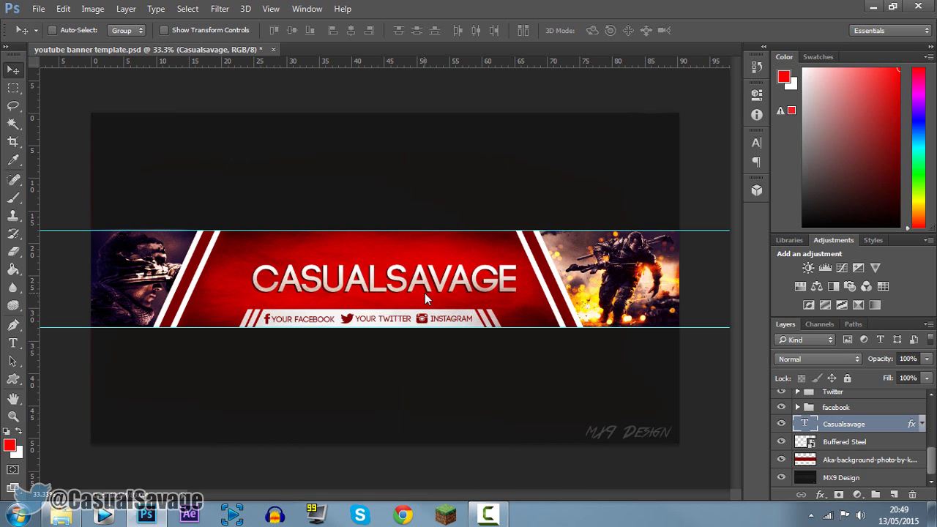
{"action": "key", "text": "shift+Left"}
{"action": "key", "text": "shift+Left"}
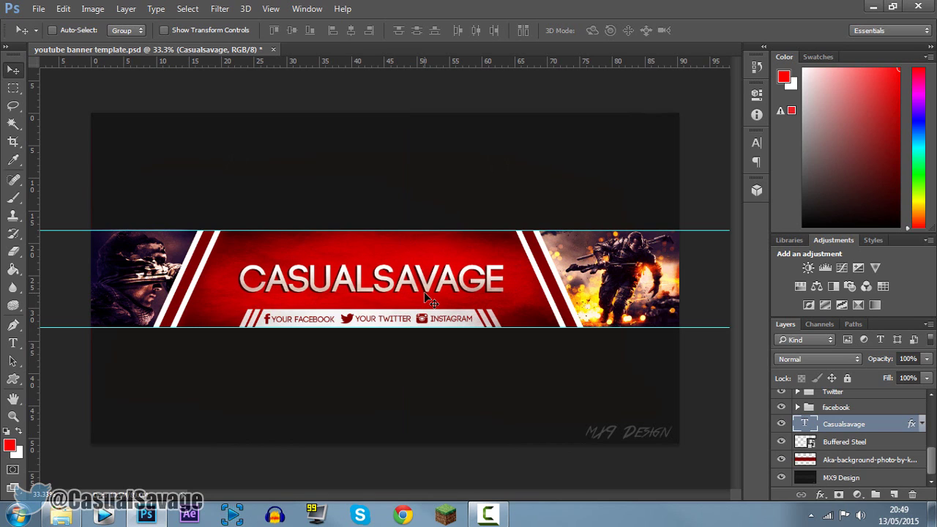
{"action": "key", "text": "shift+Up"}
{"action": "key", "text": "shift+Up"}
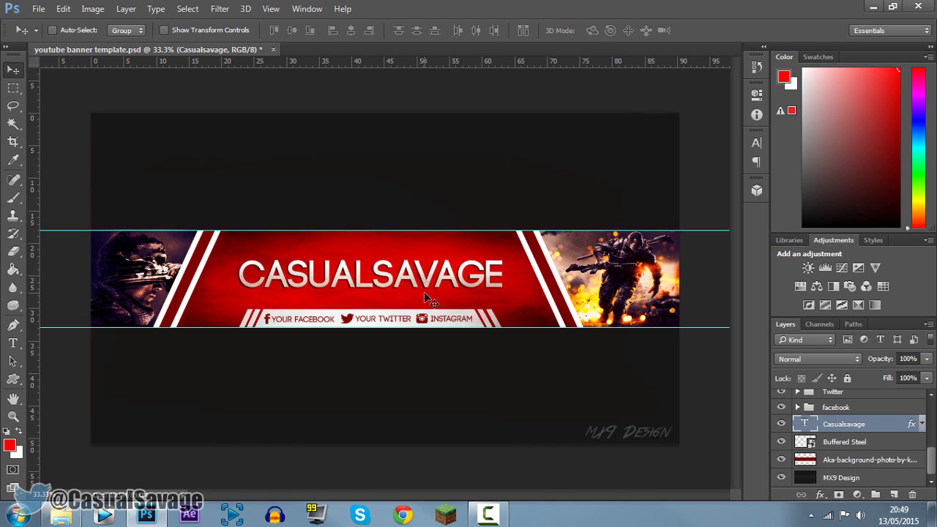
{"action": "key", "text": "shift+Up"}
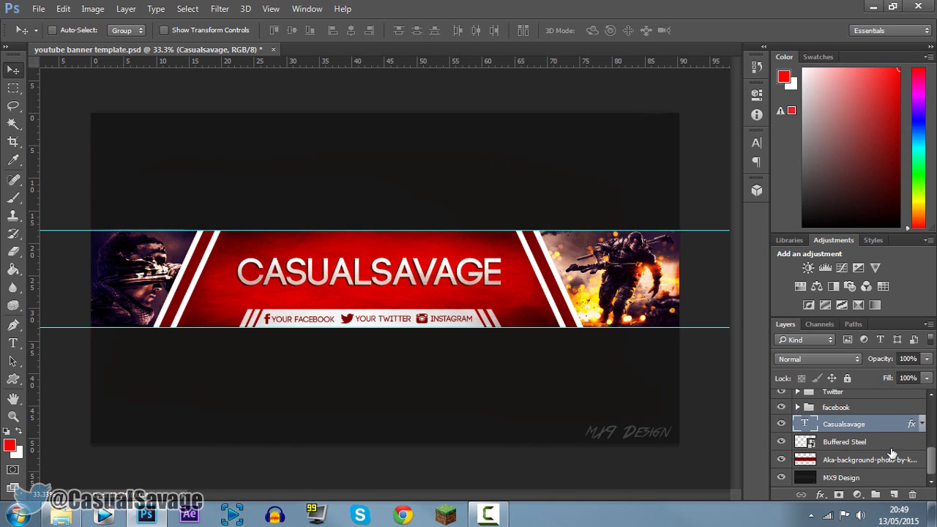
{"action": "scroll", "coordinate": [881, 448], "scroll_direction": "up", "scroll_amount": 1}
Replace the YOUR FACEBOOK label text with 'casualsavage'
{"action": "scroll", "coordinate": [816, 452], "scroll_direction": "up", "scroll_amount": 1}
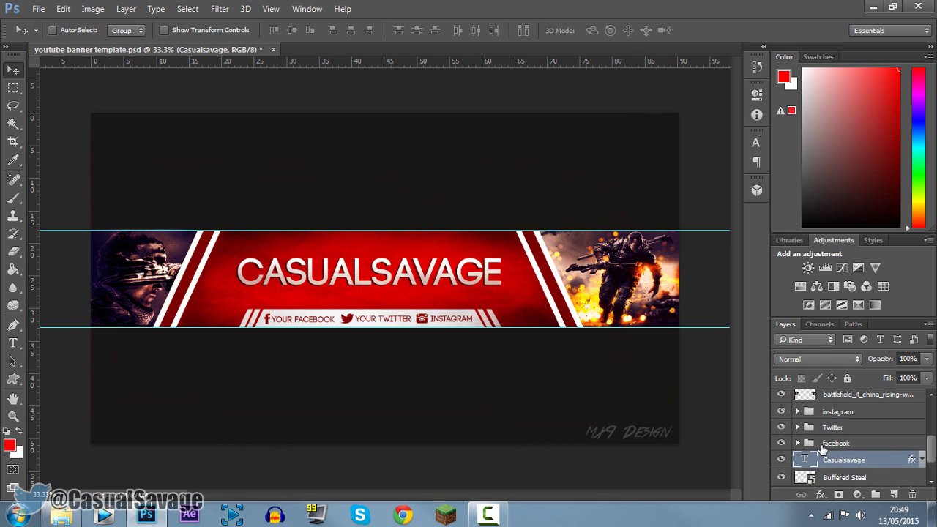
{"action": "left_click", "coordinate": [822, 445]}
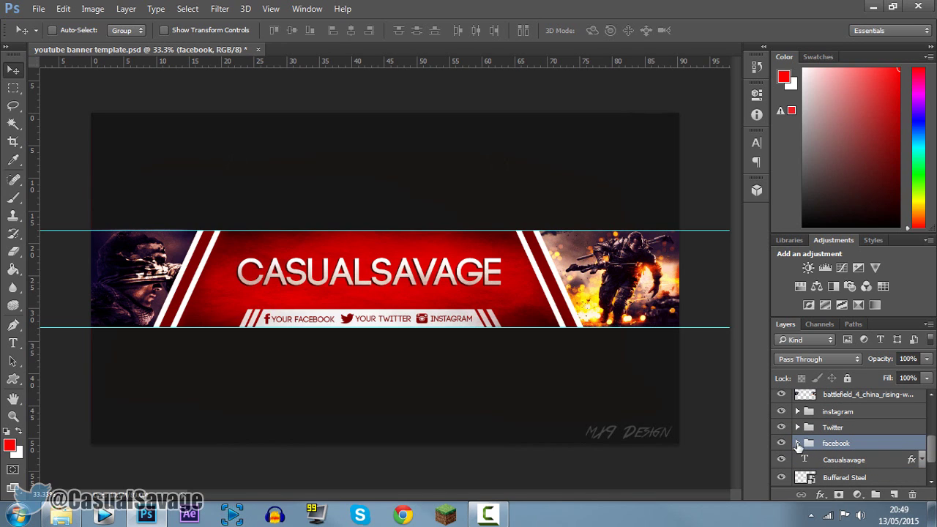
{"action": "left_click", "coordinate": [798, 443]}
{"action": "double_click", "coordinate": [813, 442]}
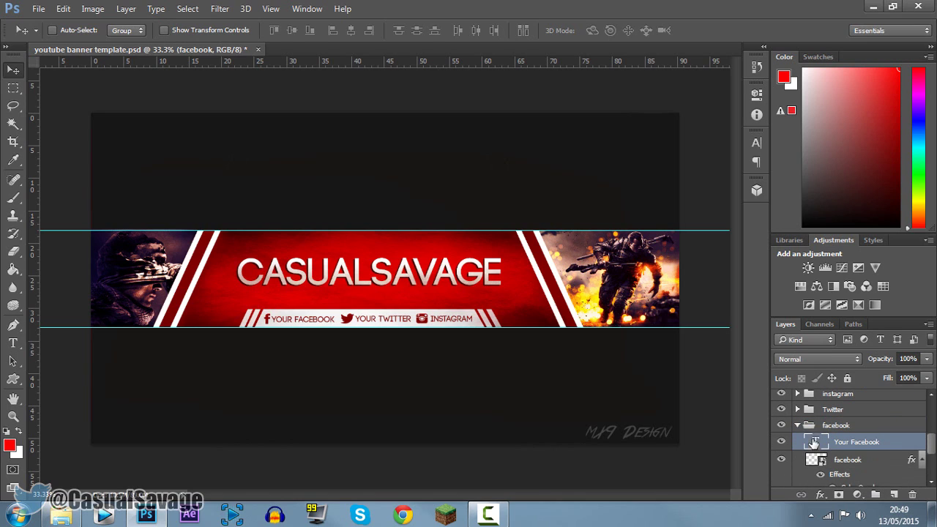
{"action": "type", "text": "cas"}
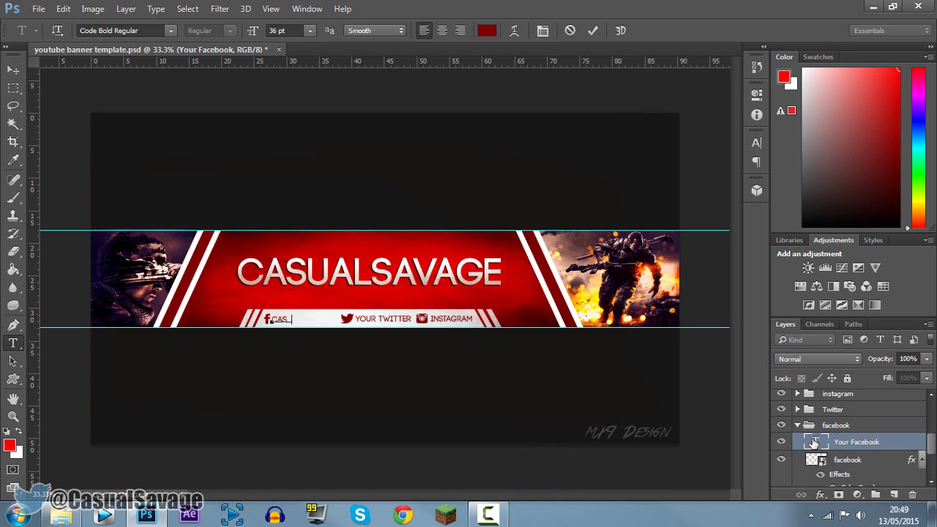
{"action": "type", "text": "ualsavage"}
{"action": "left_click", "coordinate": [592, 30]}
{"action": "key", "text": "v"}
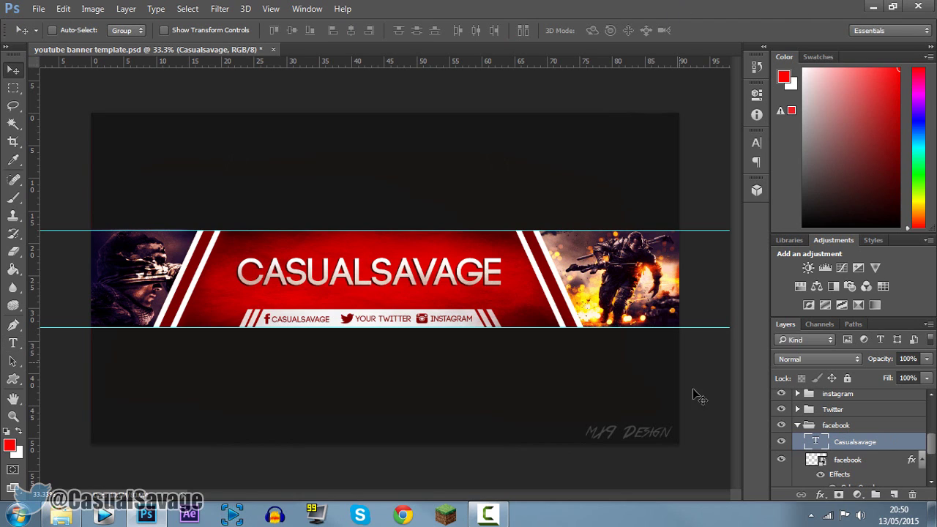
Replace the YOUR TWITTER label text with the channel-name handle
{"action": "left_click", "coordinate": [798, 410]}
{"action": "double_click", "coordinate": [816, 426]}
{"action": "type", "text": "Casuals"}
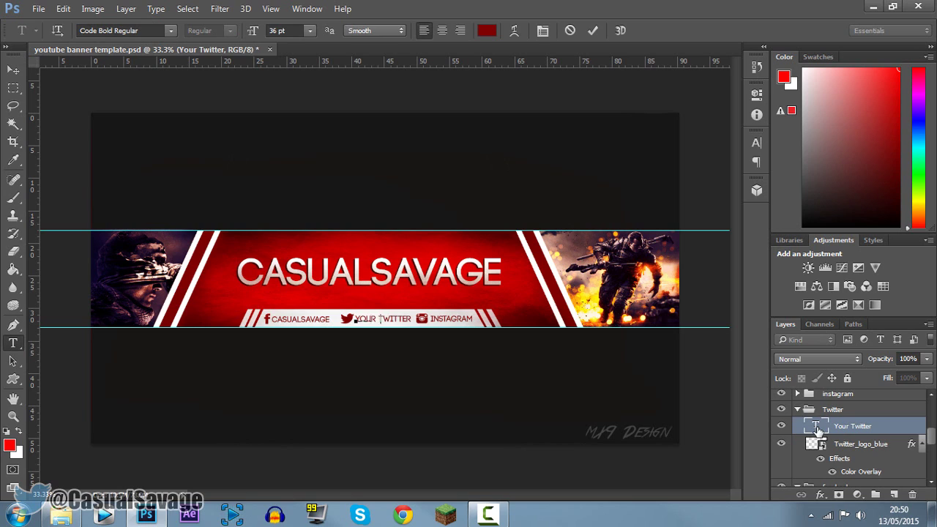
{"action": "left_click", "coordinate": [594, 30]}
{"action": "key", "text": "v"}
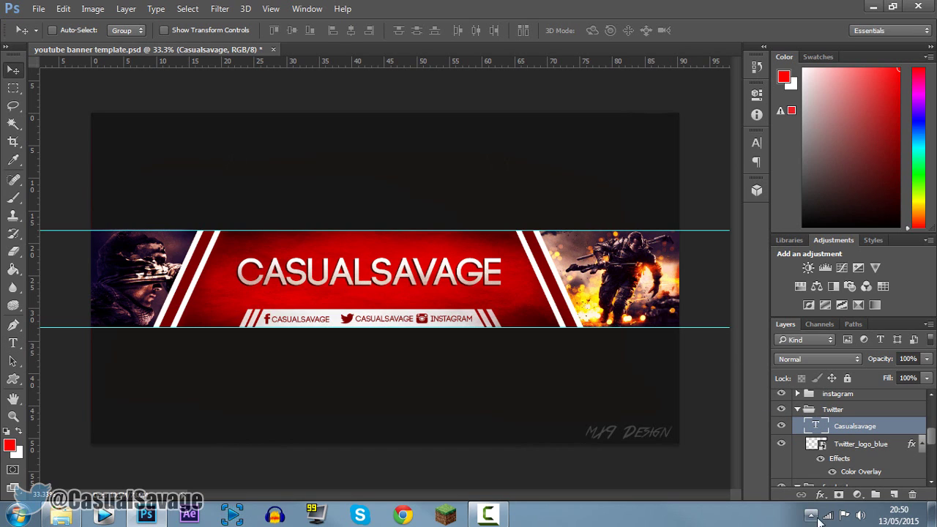
Change the INSTAGRAM label to 'Casualsavage' and shrink it from 36 pt to 30 pt
{"action": "left_click", "coordinate": [798, 394]}
{"action": "double_click", "coordinate": [817, 411]}
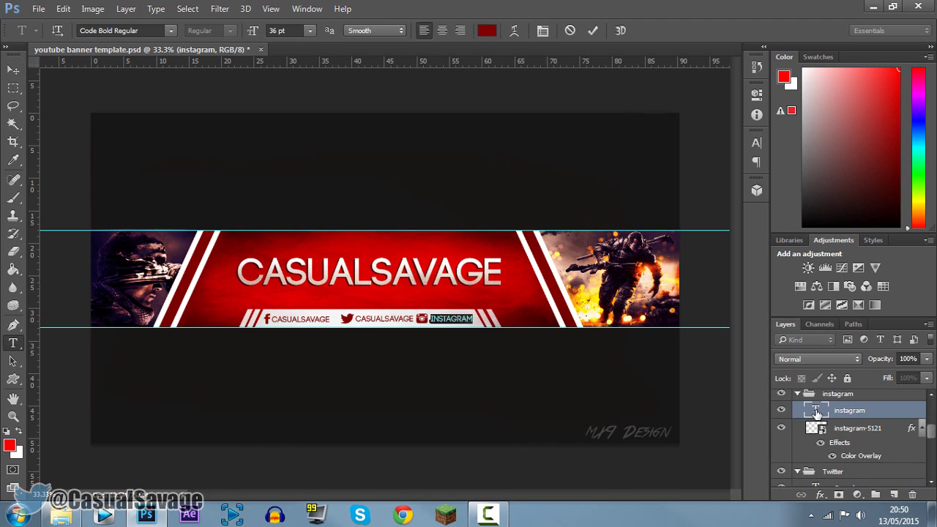
{"action": "type", "text": "Casualsavage"}
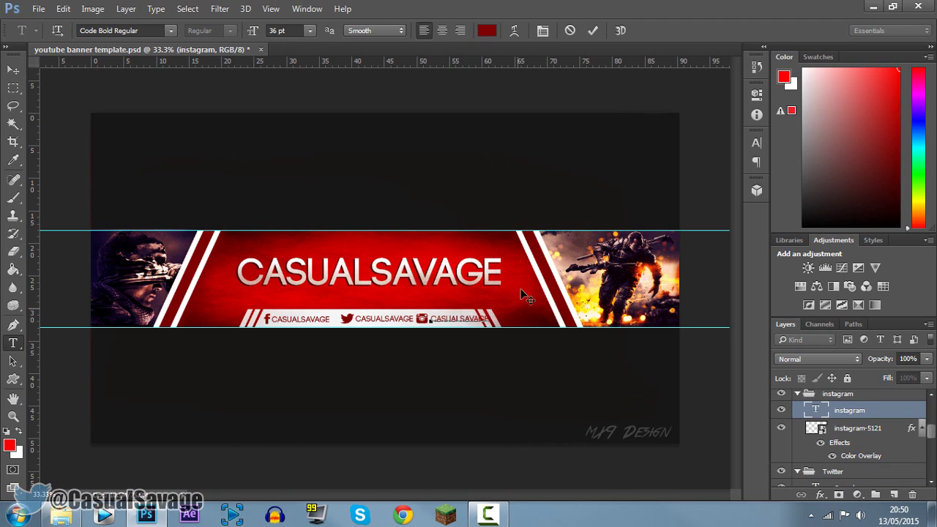
{"action": "key", "text": "ctrl+a"}
{"action": "left_click_drag", "start_coordinate": [262, 31], "coordinate": [251, 36]}
{"action": "left_click", "coordinate": [592, 30]}
{"action": "key", "text": "v"}
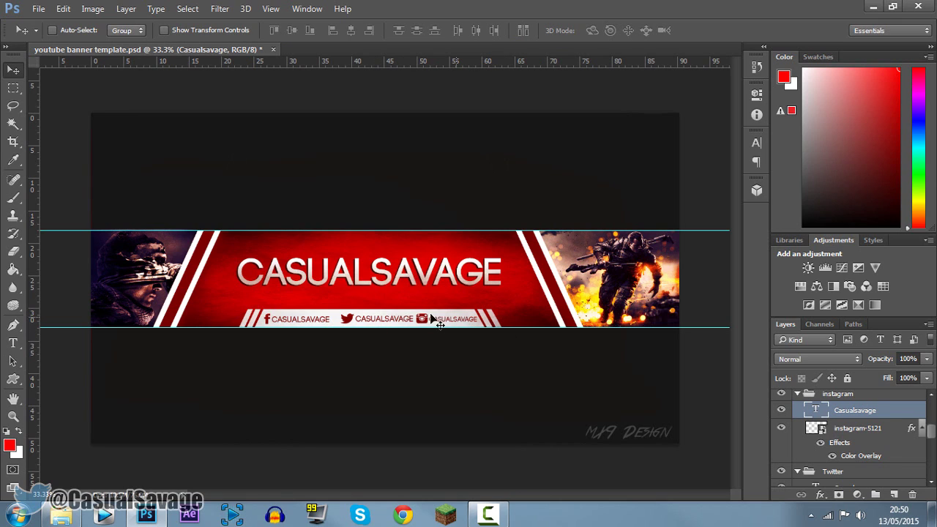
Set the Twitter handle text to 30 pt
{"action": "double_click", "coordinate": [817, 410]}
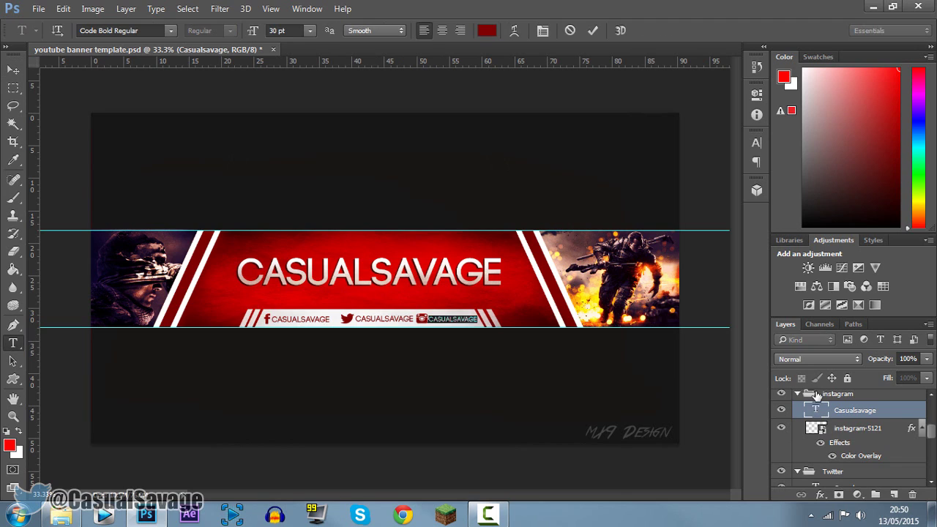
{"action": "left_click", "coordinate": [593, 30]}
{"action": "key", "text": "v"}
{"action": "scroll", "coordinate": [922, 437], "scroll_direction": "down", "scroll_amount": 1}
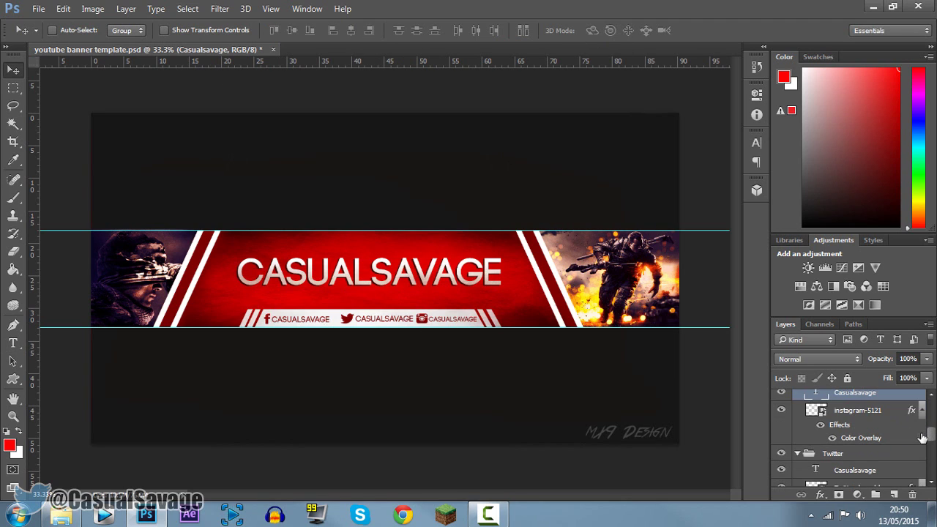
{"action": "scroll", "coordinate": [818, 468], "scroll_direction": "down", "scroll_amount": 1}
{"action": "double_click", "coordinate": [816, 452]}
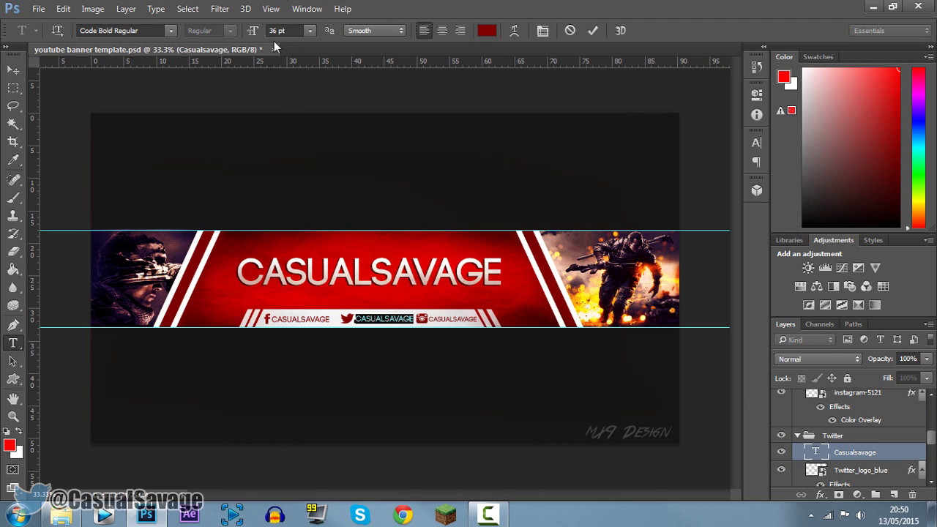
{"action": "type", "text": "30"}
{"action": "key", "text": "Return"}
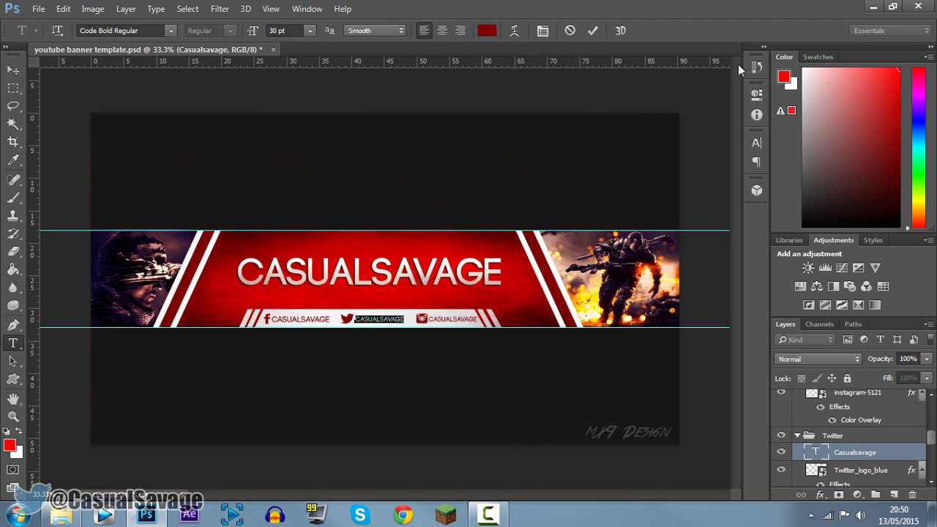
{"action": "left_click", "coordinate": [595, 30]}
{"action": "key", "text": "v"}
Set the Facebook handle text to 30 pt, restoring the accidentally deleted text
{"action": "scroll", "coordinate": [829, 460], "scroll_direction": "down", "scroll_amount": 3}
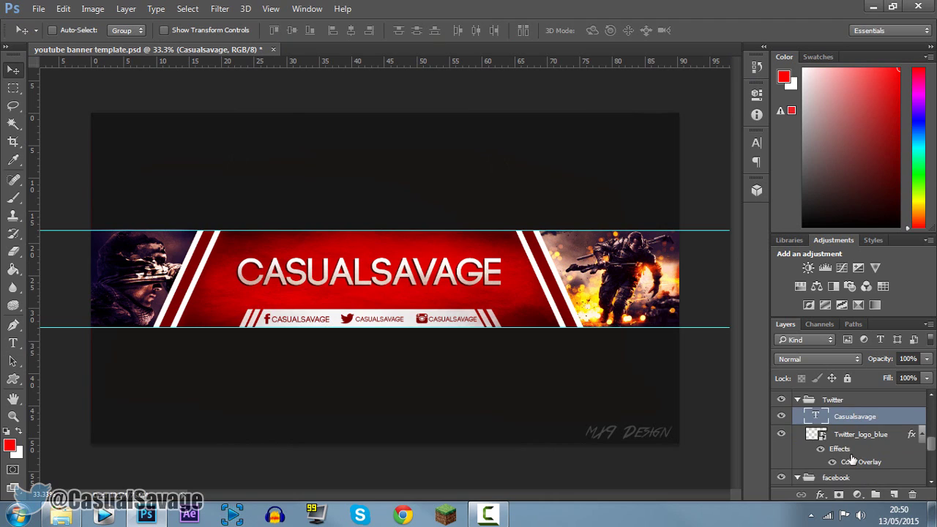
{"action": "scroll", "coordinate": [829, 460], "scroll_direction": "down", "scroll_amount": 1}
{"action": "double_click", "coordinate": [816, 458]}
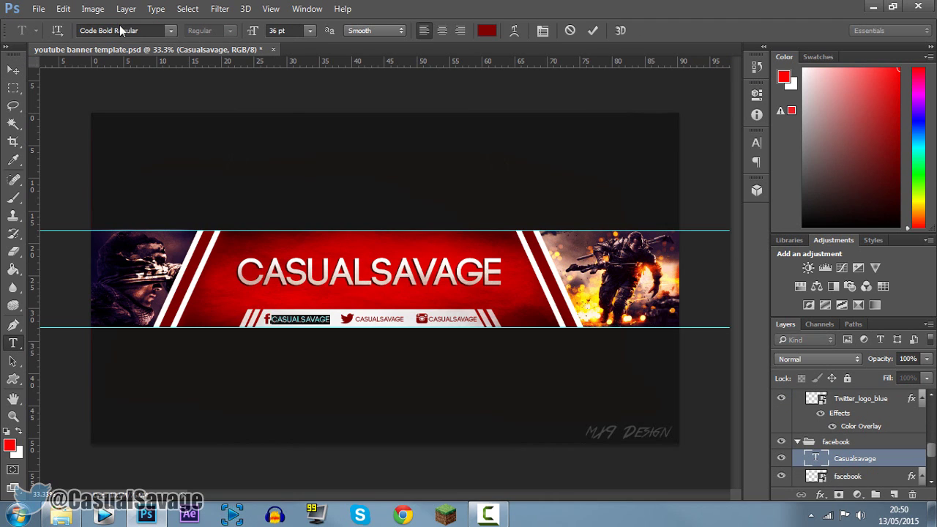
{"action": "left_click", "coordinate": [275, 32]}
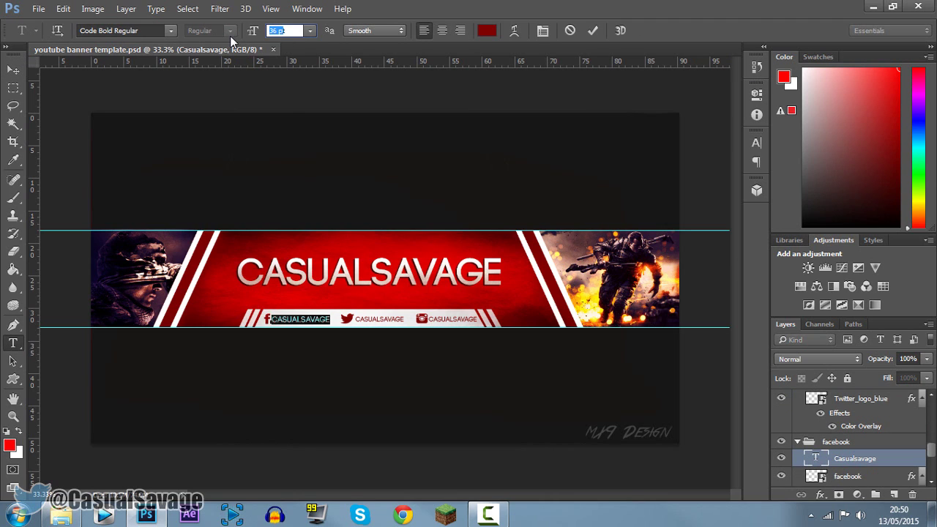
{"action": "key", "text": "Return"}
{"action": "key", "text": "BackSpace"}
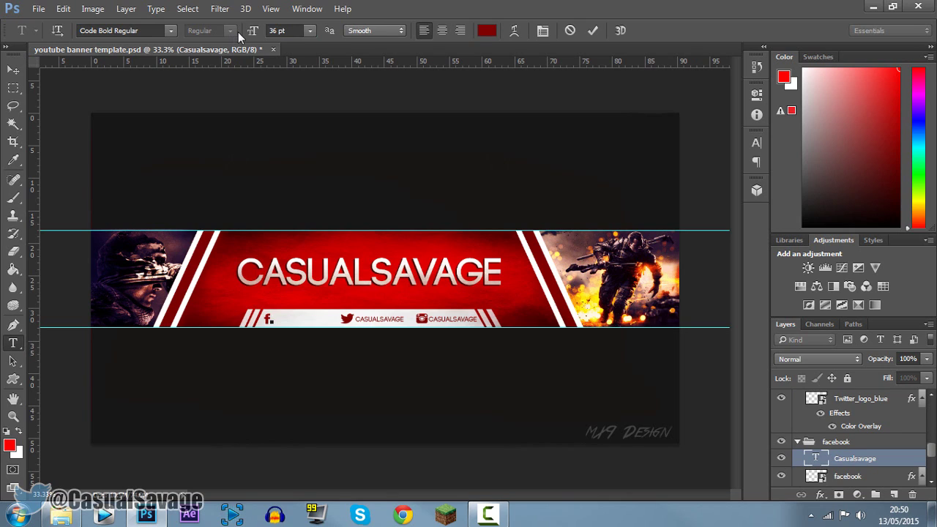
{"action": "key", "text": "ctrl+z"}
{"action": "left_click", "coordinate": [299, 30]}
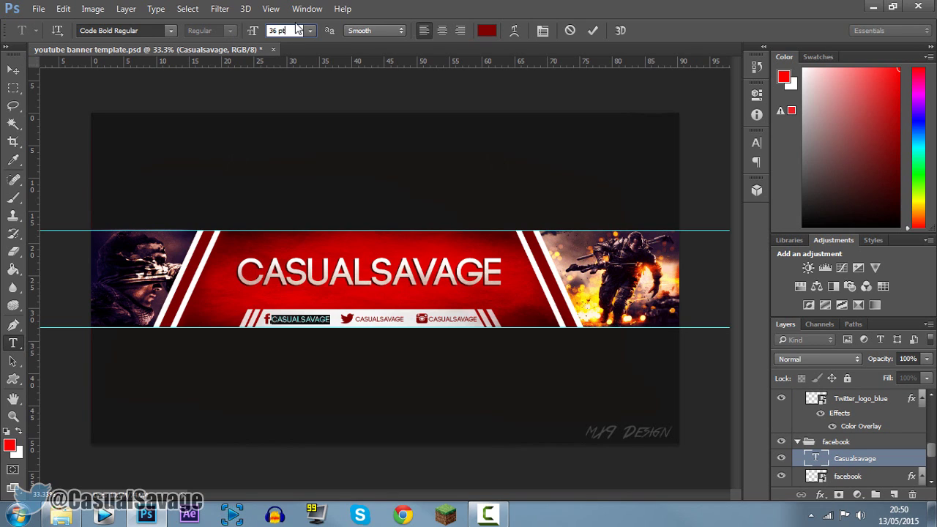
{"action": "type", "text": "30"}
{"action": "key", "text": "Return"}
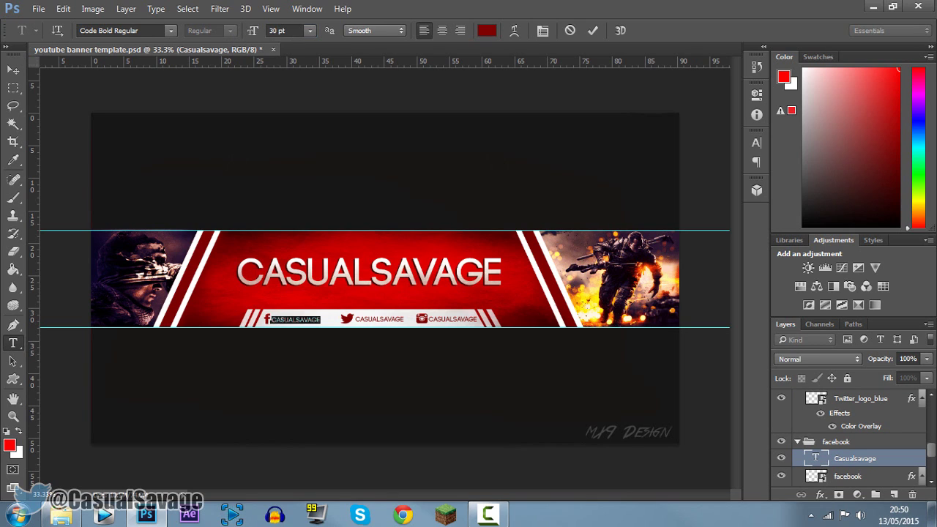
{"action": "left_click", "coordinate": [593, 30]}
{"action": "key", "text": "v"}
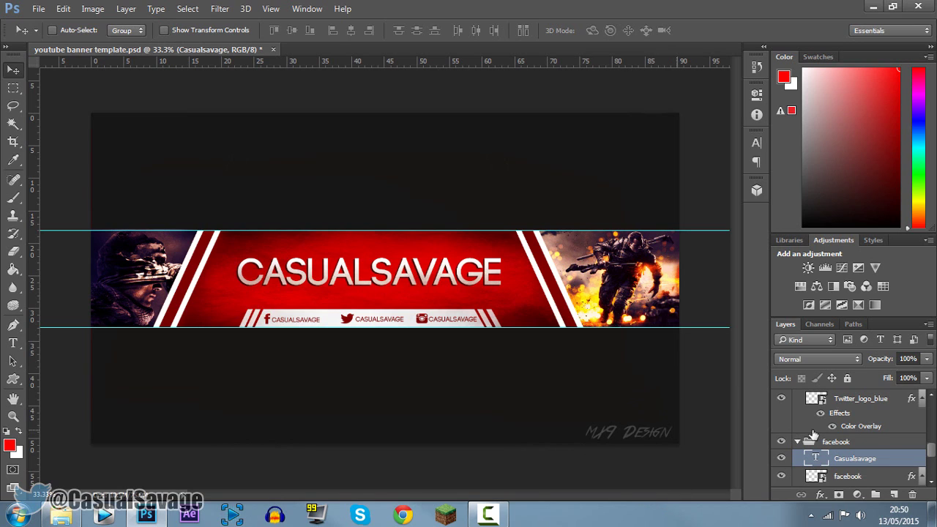
{"action": "scroll", "coordinate": [885, 439], "scroll_direction": "down", "scroll_amount": 3}
Delete the MX9 Design background layer and add a new empty Layer 2
{"action": "left_click", "coordinate": [831, 479]}
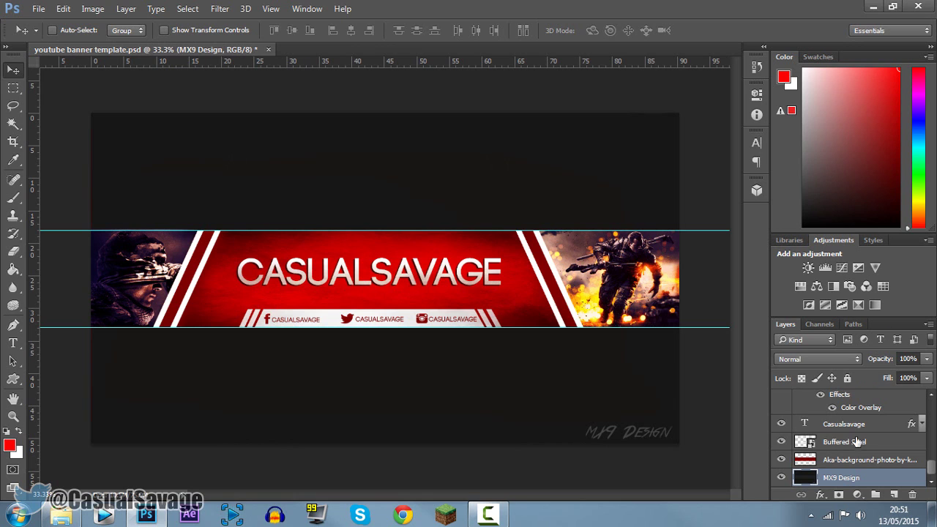
{"action": "key", "text": "Delete"}
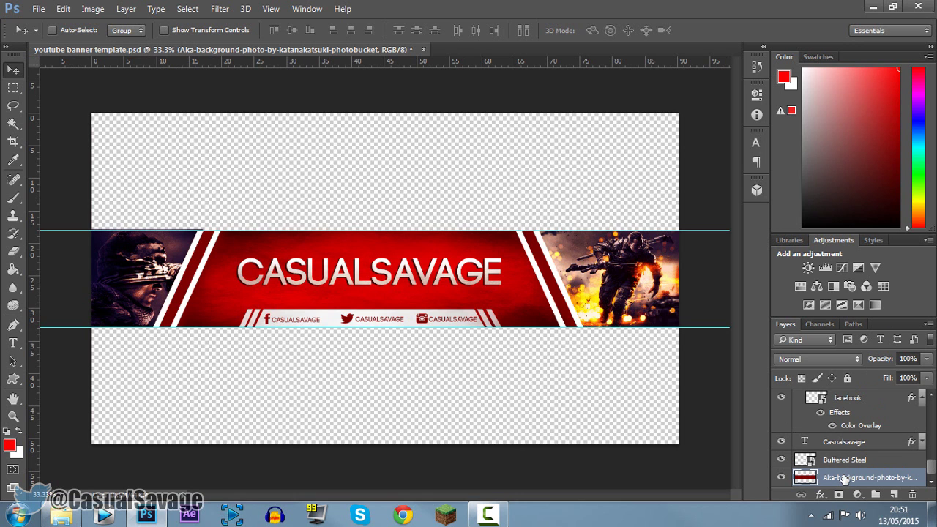
{"action": "left_click", "coordinate": [891, 496]}
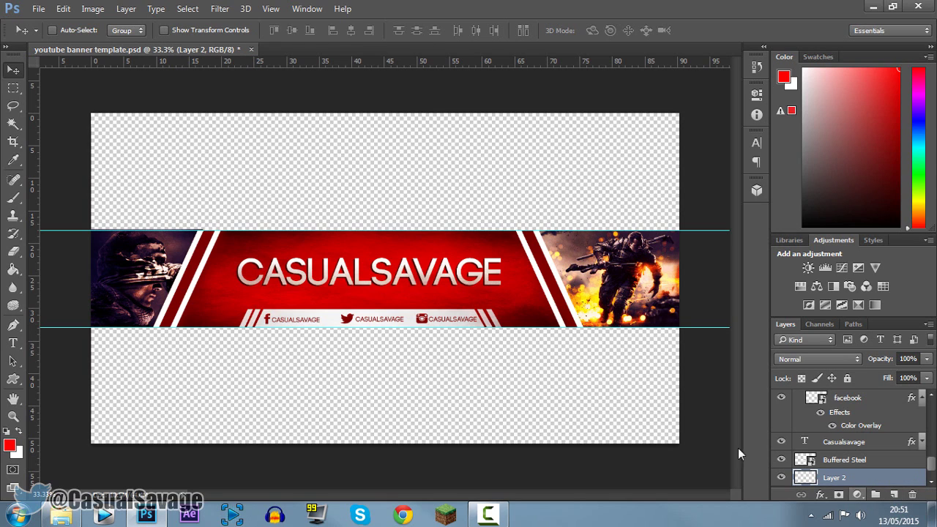
Fill Layer 2 with black (000000) using the Paint Bucket
{"action": "left_click", "coordinate": [13, 270]}
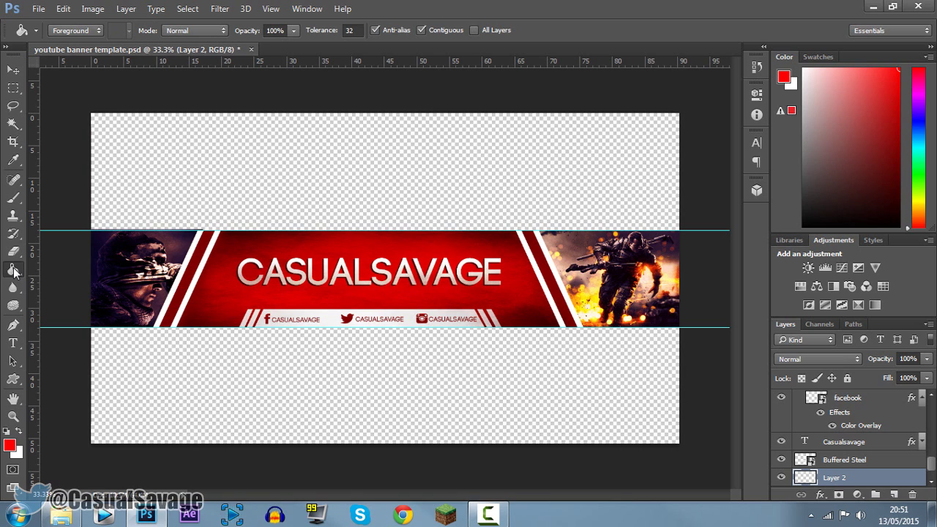
{"action": "left_click", "coordinate": [9, 445]}
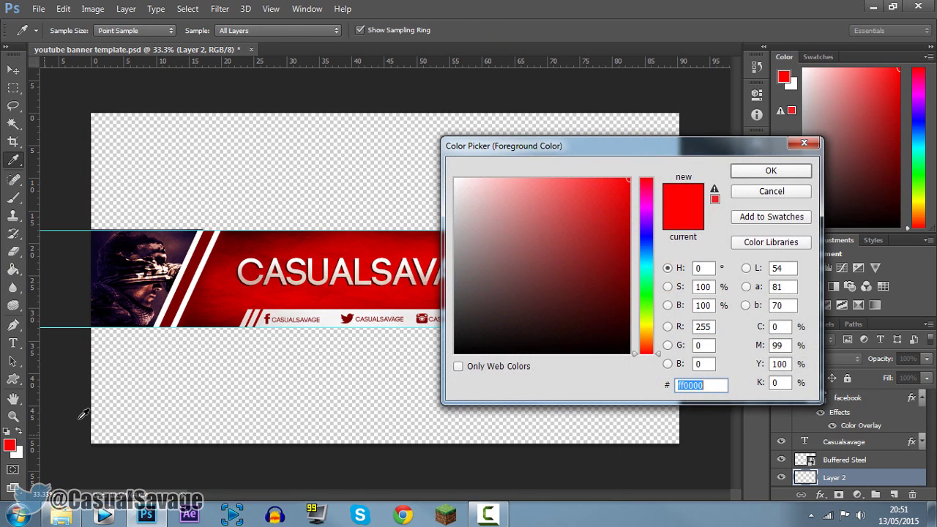
{"action": "left_click_drag", "start_coordinate": [464, 311], "coordinate": [447, 370]}
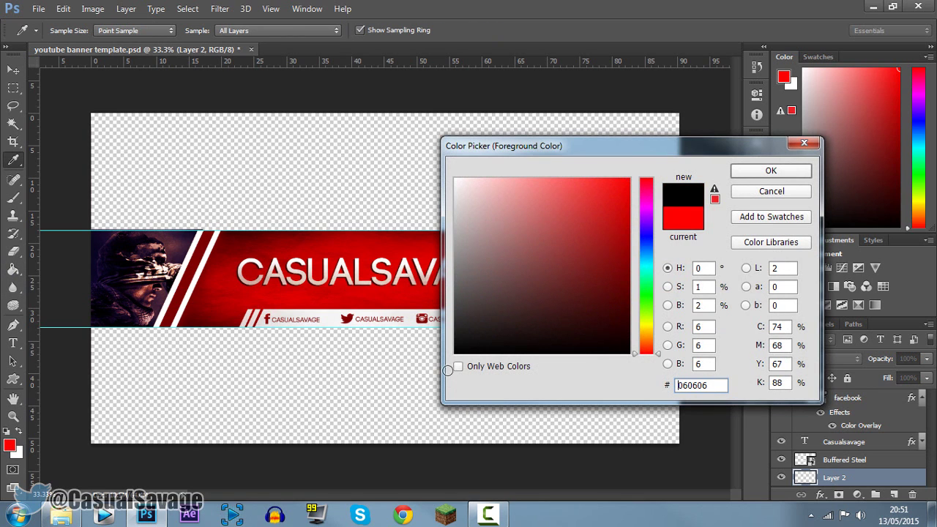
{"action": "left_click", "coordinate": [771, 171]}
{"action": "left_click", "coordinate": [407, 182]}
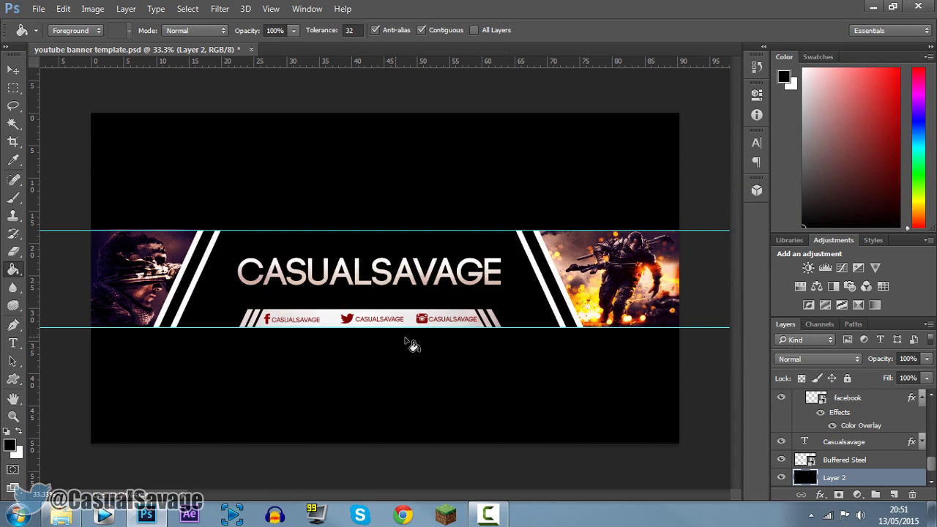
Move the black Layer 2 beneath the red background layer
{"action": "left_click", "coordinate": [13, 69]}
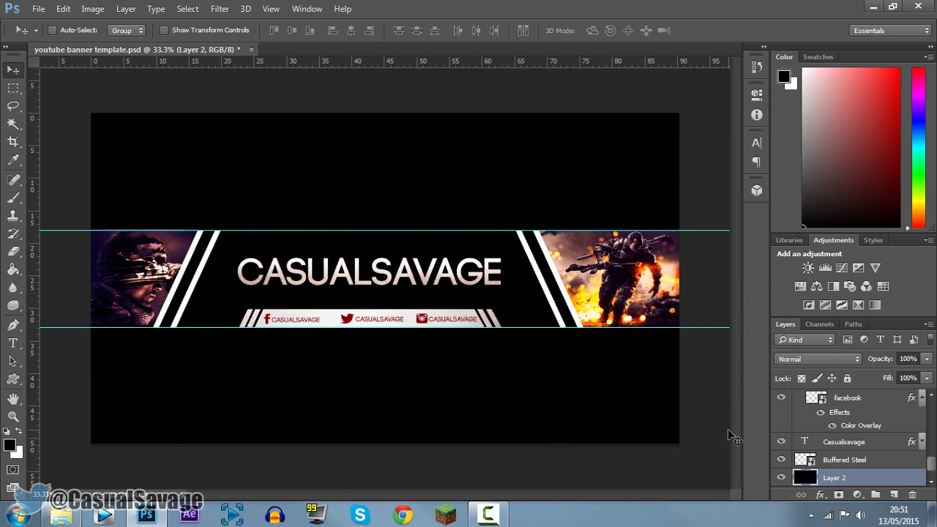
{"action": "scroll", "coordinate": [878, 468], "scroll_direction": "down", "scroll_amount": 1}
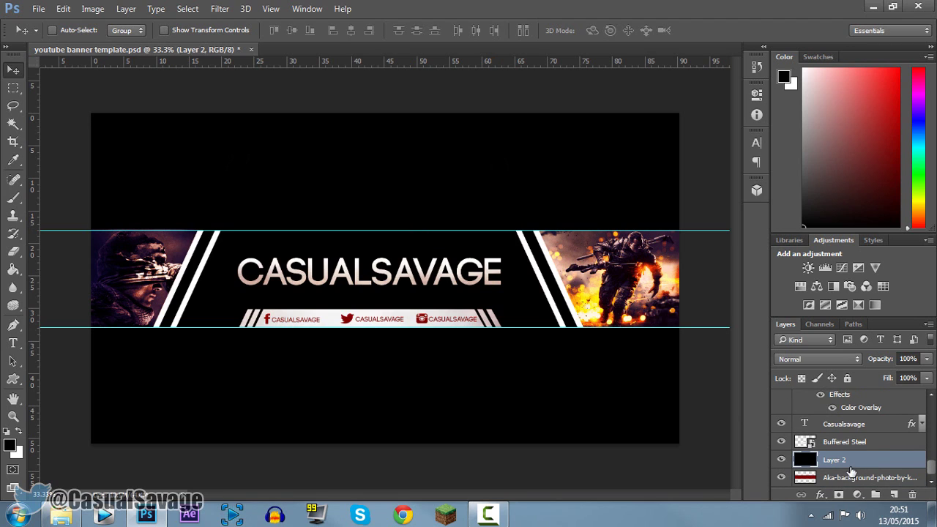
{"action": "left_click_drag", "start_coordinate": [851, 466], "coordinate": [852, 486]}
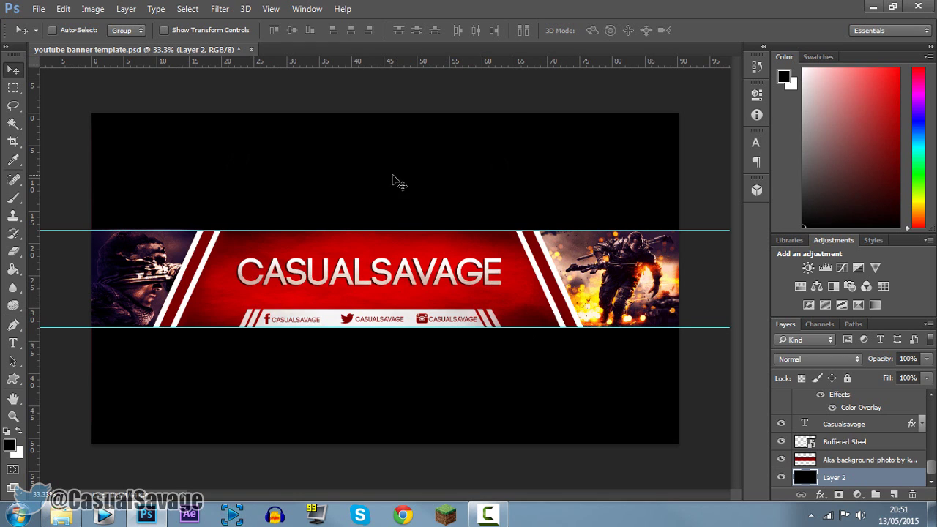
Save the banner as a JPEG on the Desktop at maximum quality 12
{"action": "left_click", "coordinate": [39, 12]}
{"action": "left_click", "coordinate": [67, 166]}
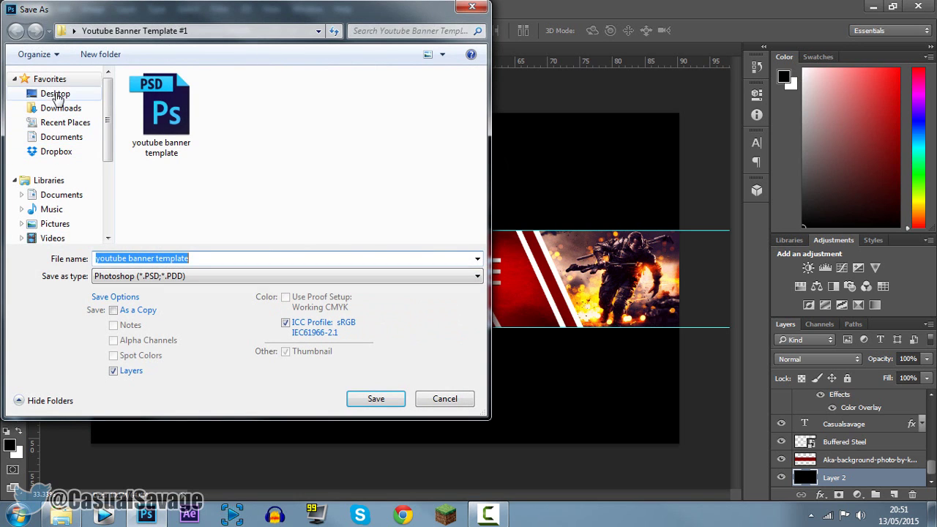
{"action": "left_click", "coordinate": [50, 79]}
{"action": "left_click", "coordinate": [55, 93]}
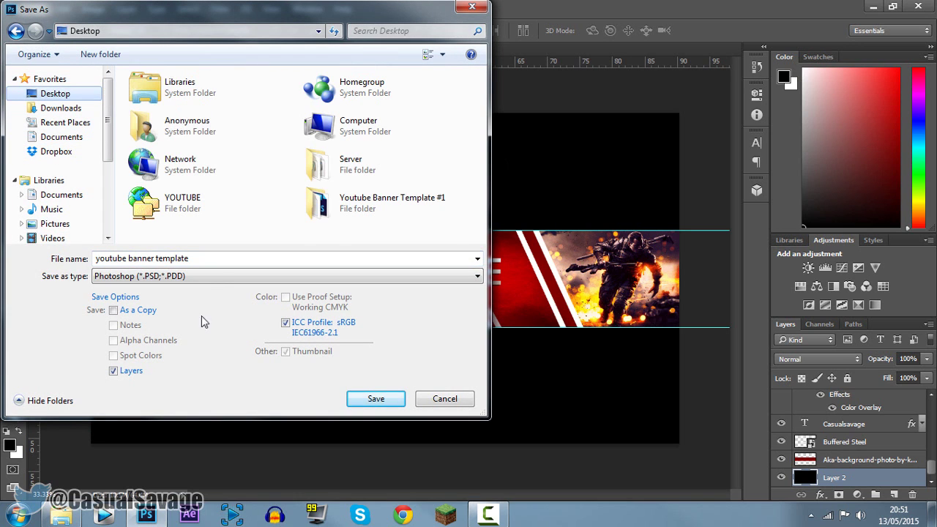
{"action": "left_click", "coordinate": [216, 278]}
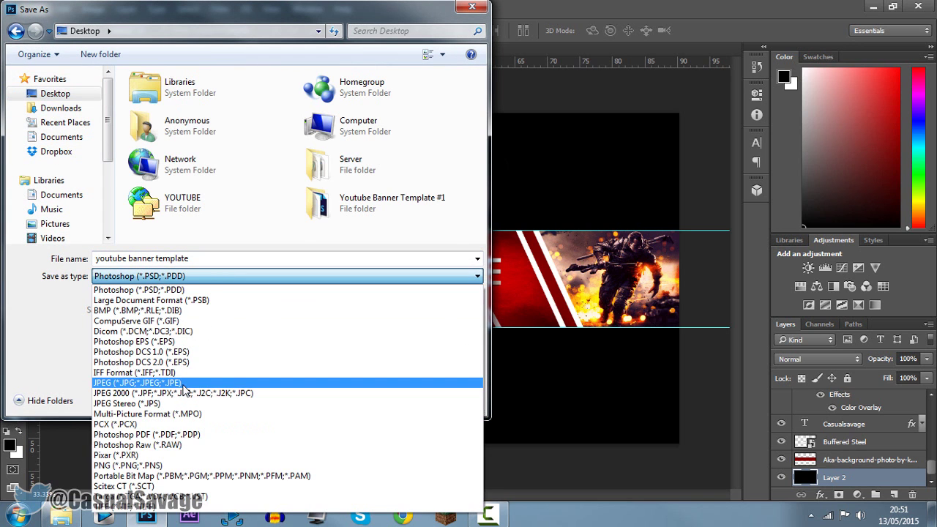
{"action": "left_click", "coordinate": [185, 391]}
{"action": "left_click", "coordinate": [224, 259]}
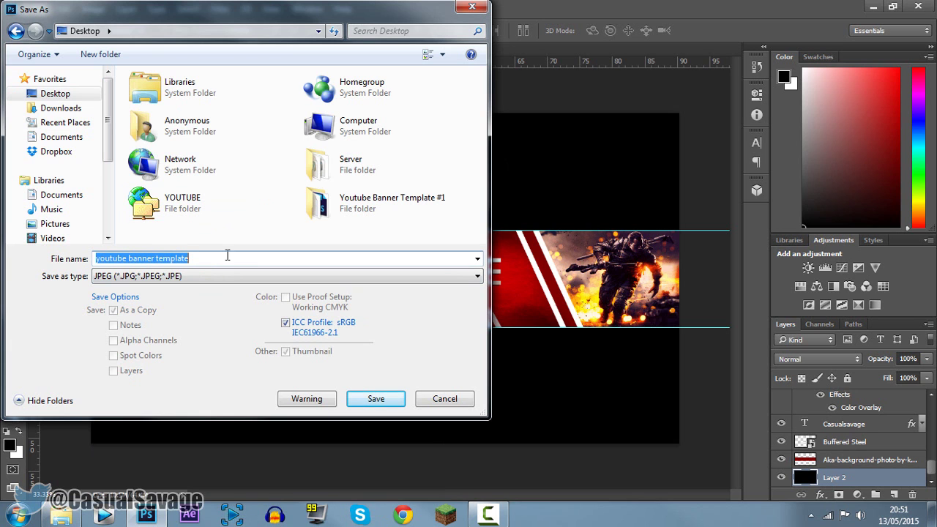
{"action": "left_click", "coordinate": [375, 398]}
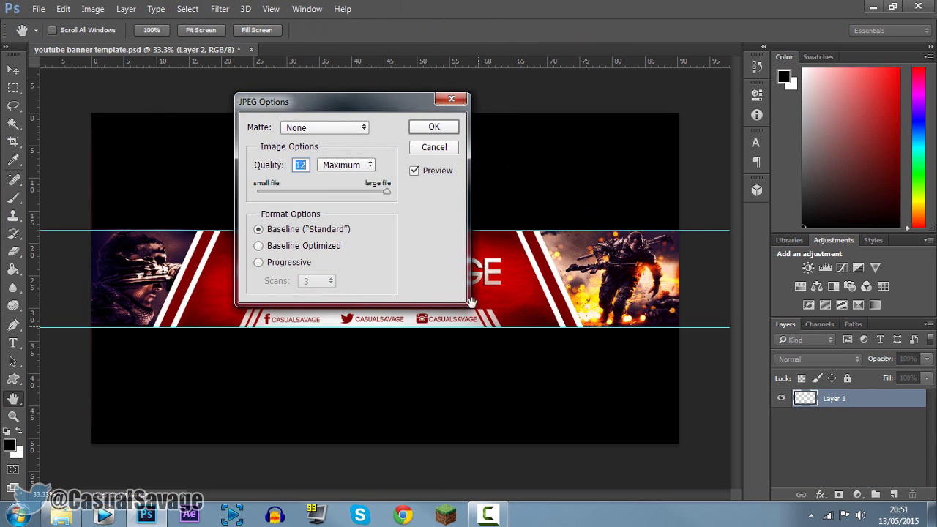
{"action": "left_click", "coordinate": [431, 127]}
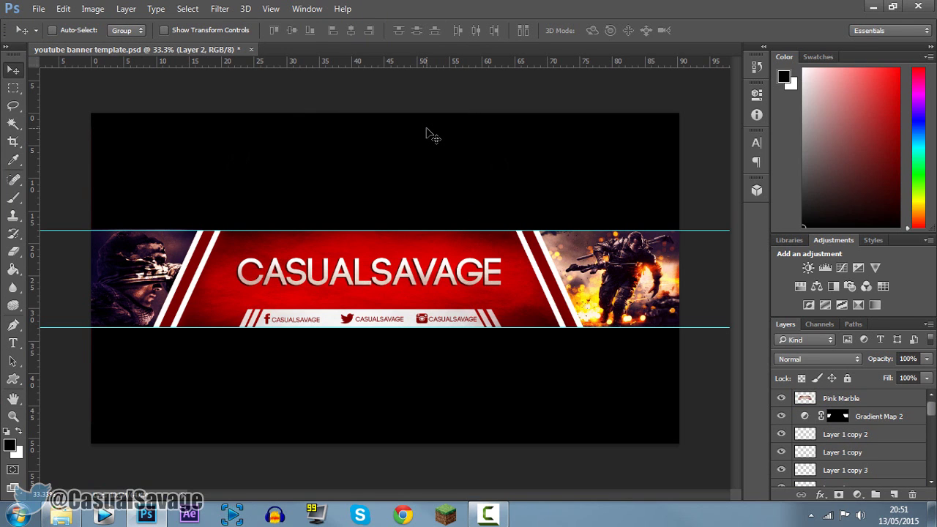
Quit Photoshop, saving changes to the PSD
{"action": "left_click", "coordinate": [918, 6]}
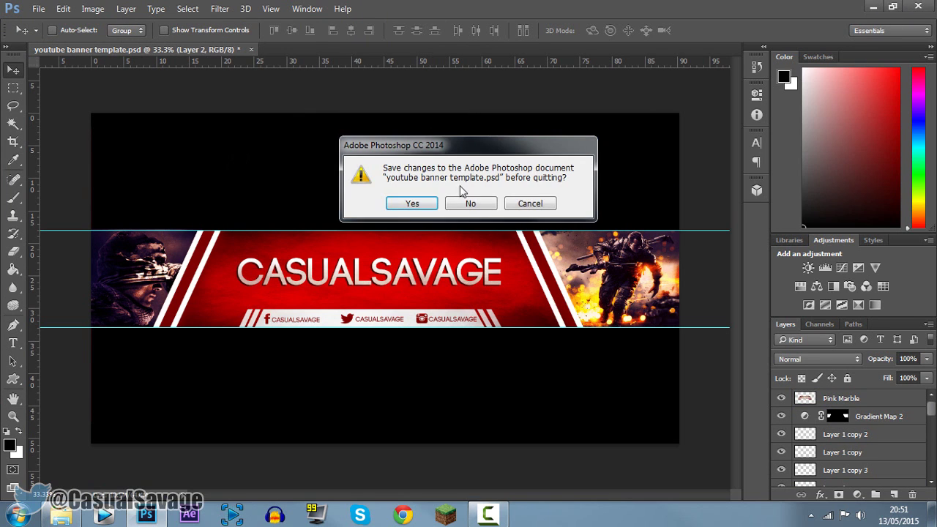
{"action": "left_click", "coordinate": [412, 205]}
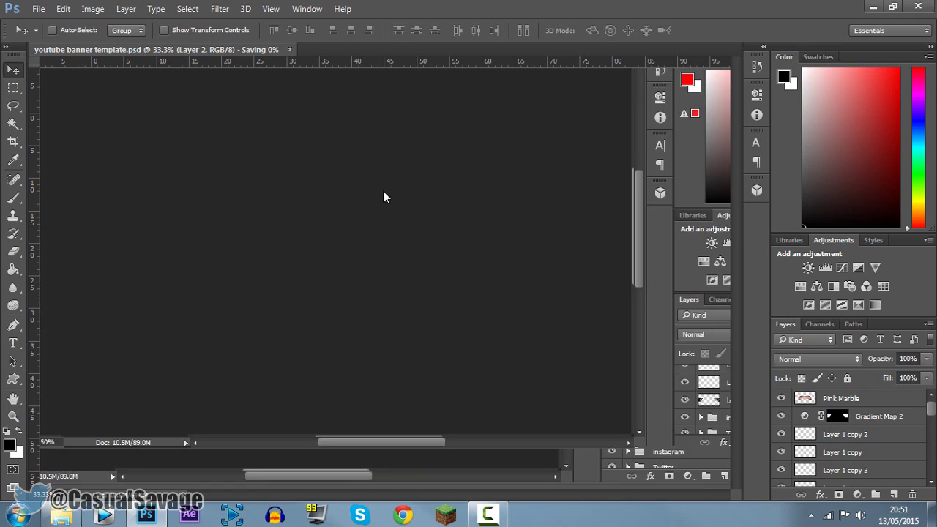
{"action": "key", "text": "Return"}
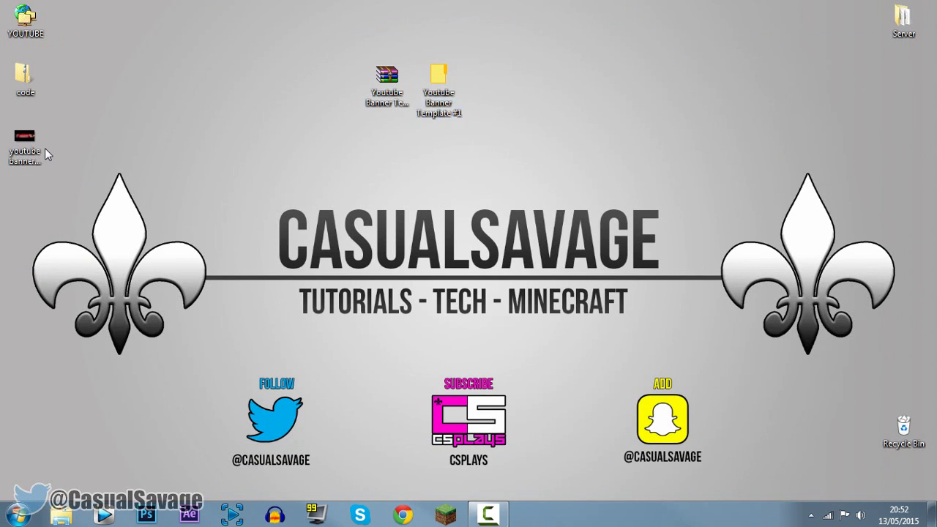
Preview the exported youtube banner JPEG from the desktop
{"action": "double_click", "coordinate": [46, 154]}
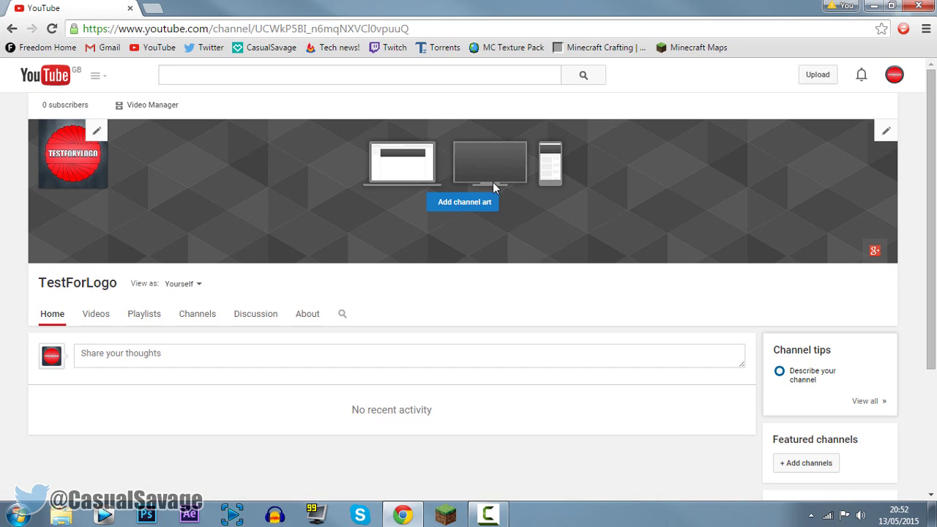
Upload 'youtube banner template.jpg' from the Desktop as channel art, then show the desktop
{"action": "left_click", "coordinate": [463, 207]}
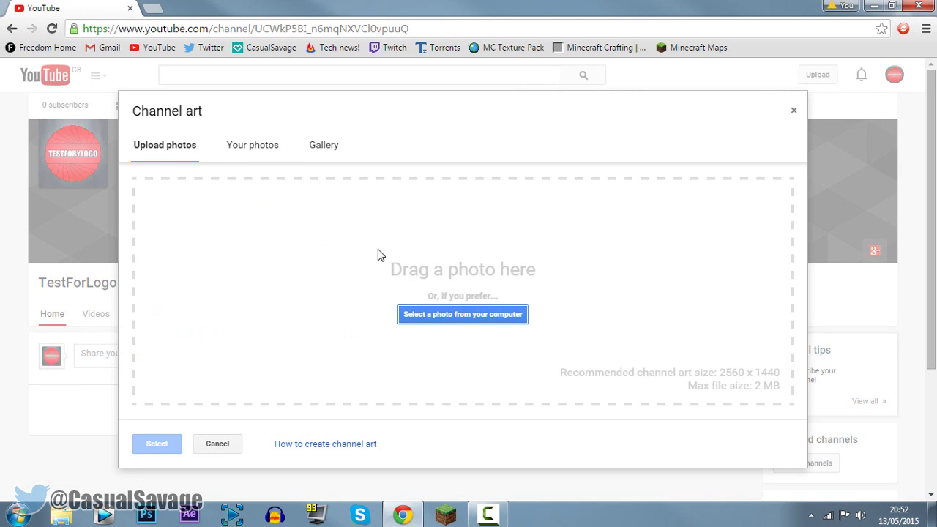
{"action": "left_click", "coordinate": [456, 314]}
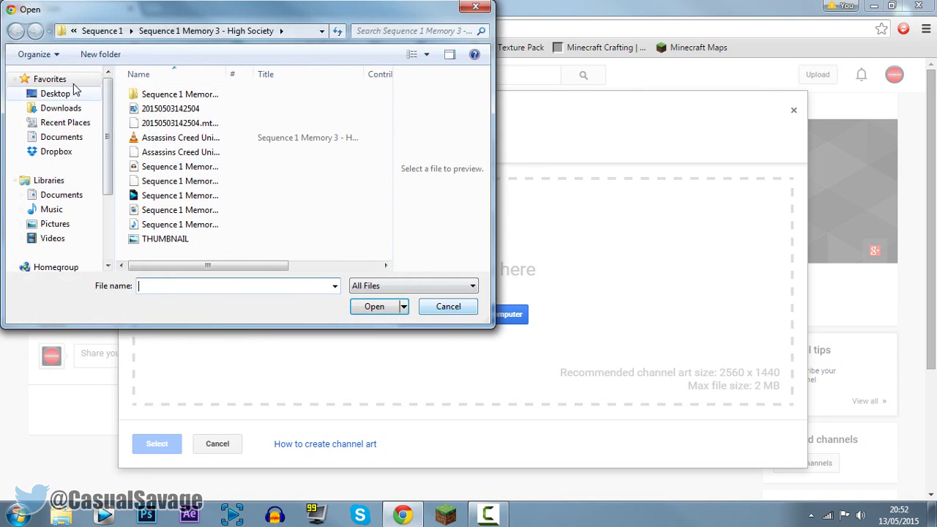
{"action": "left_click", "coordinate": [60, 95]}
{"action": "left_click_drag", "start_coordinate": [386, 137], "coordinate": [386, 205]}
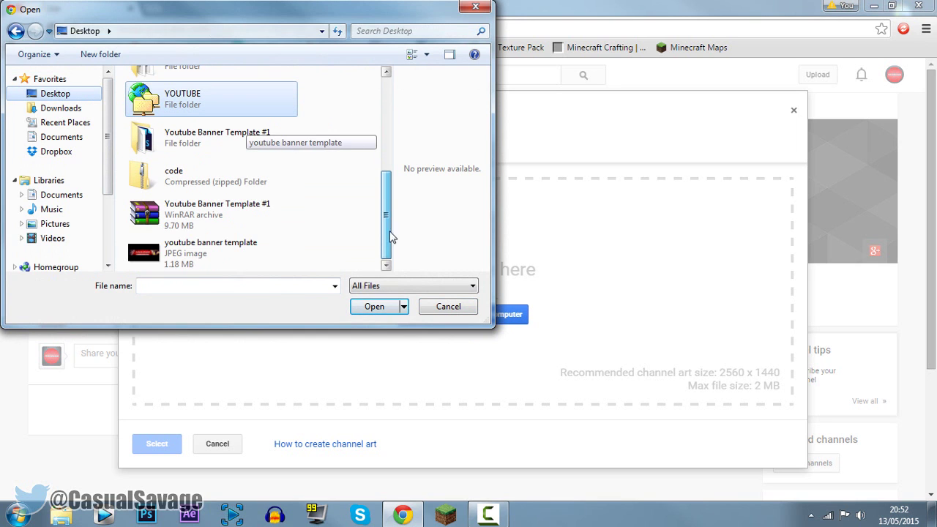
{"action": "left_click", "coordinate": [211, 262]}
{"action": "double_click", "coordinate": [210, 262]}
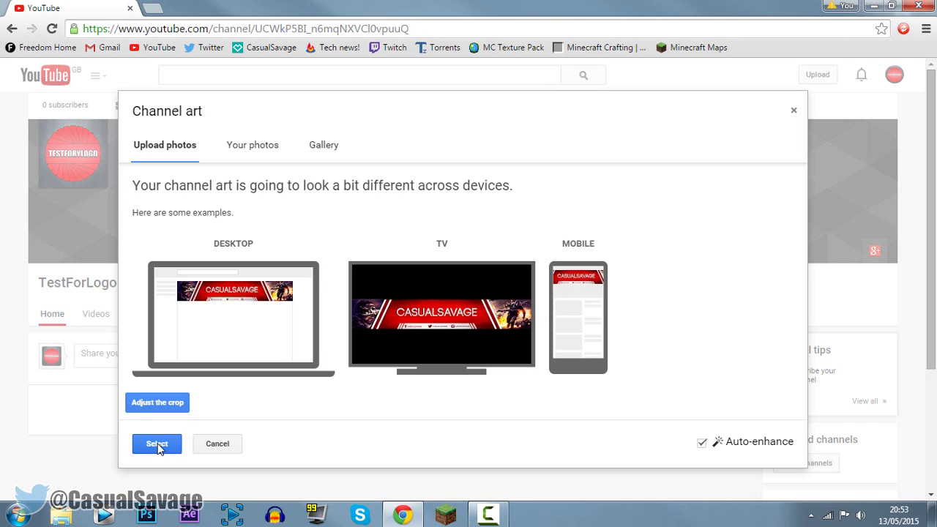
{"action": "left_click", "coordinate": [158, 445]}
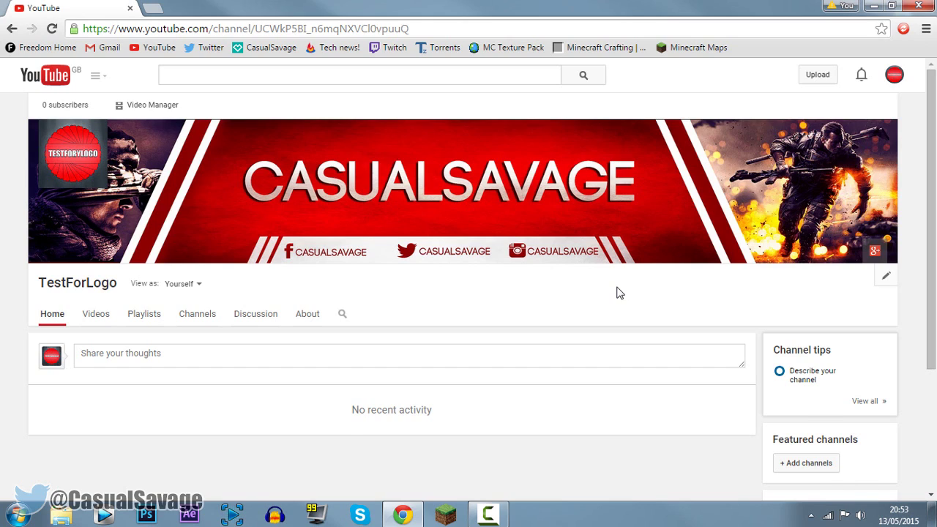
{"action": "key", "text": "super+d"}
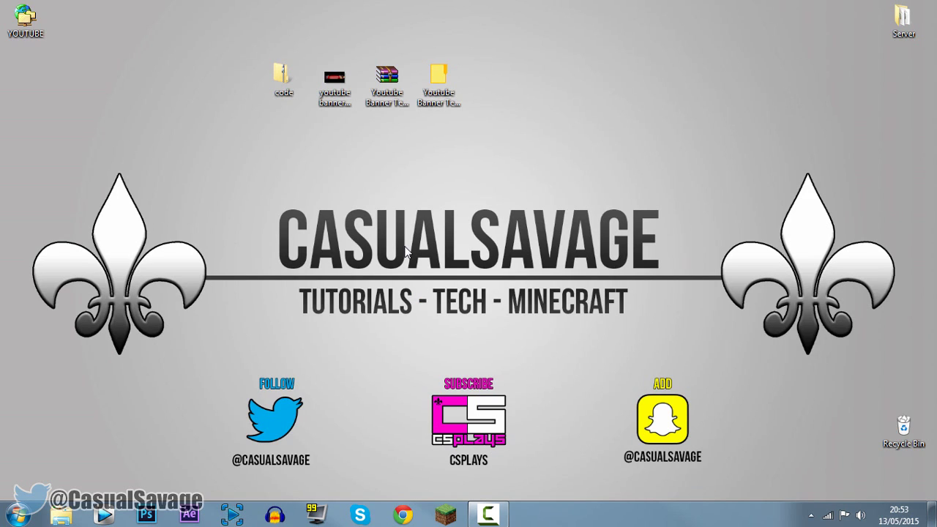
{"action": "double_click", "coordinate": [428, 95]}
{"action": "left_click", "coordinate": [178, 135]}
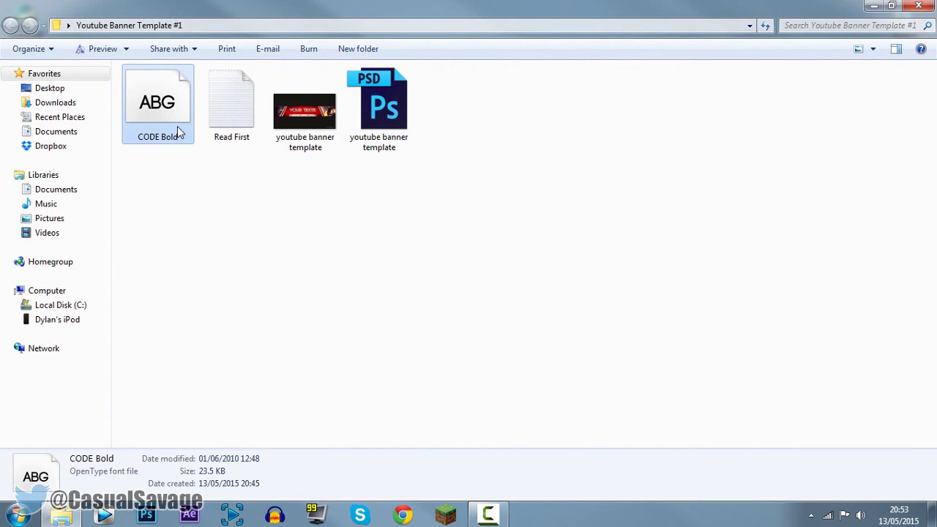
{"action": "left_click", "coordinate": [394, 119]}
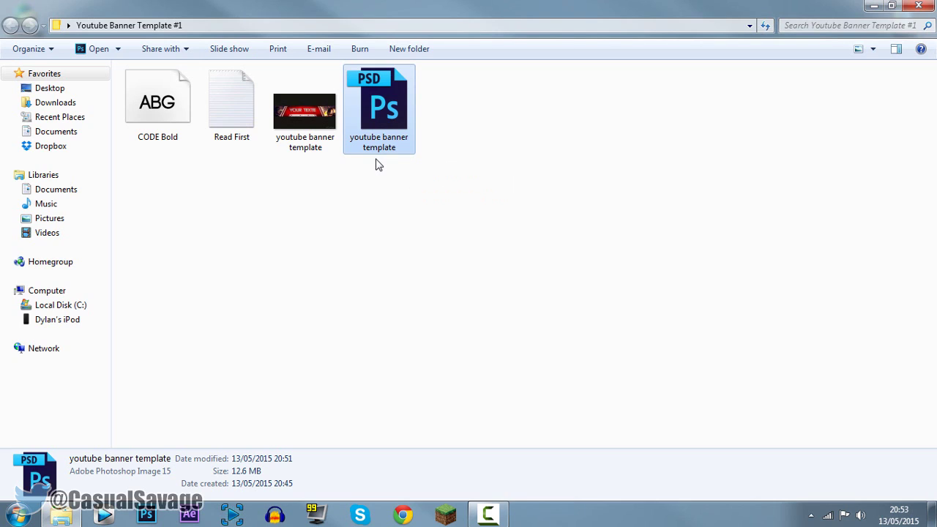
{"action": "left_click", "coordinate": [922, 9]}
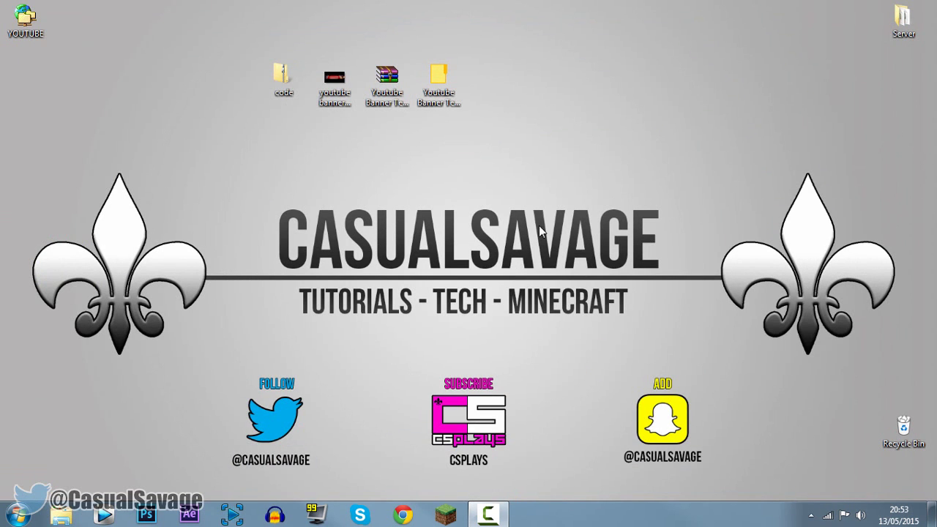